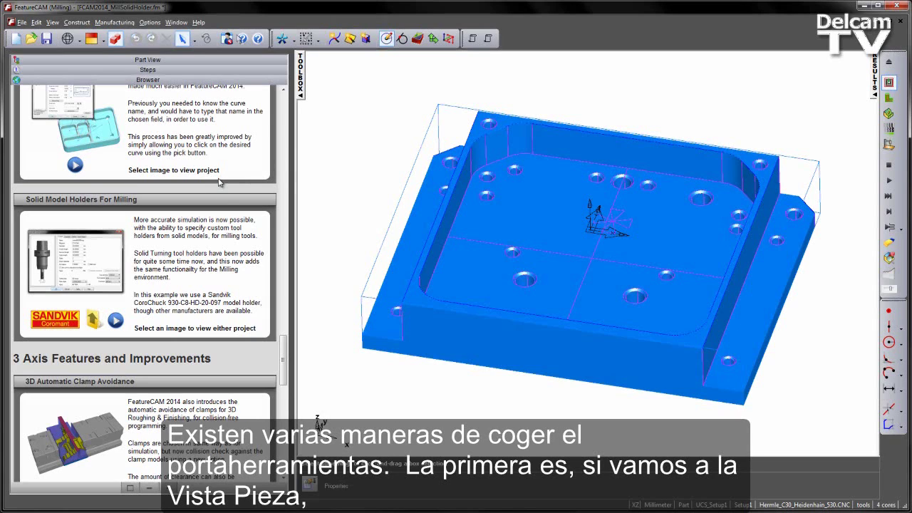
# Switch the left panel to Part View to list the mill solid holder file's features and solids.
pyautogui.click(161, 60)
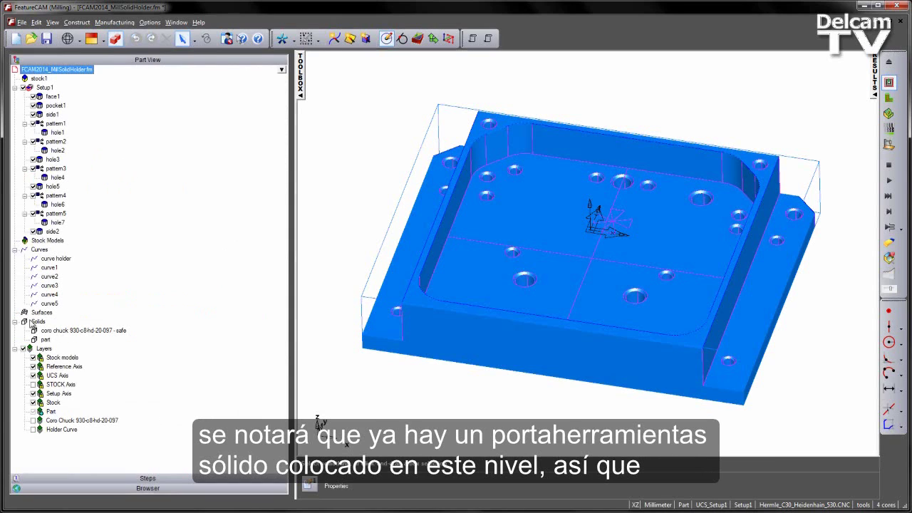
# Select the coro chuck holder solid and layer, keep that layer hidden, and return to the Browser page.
pyautogui.click(63, 333)
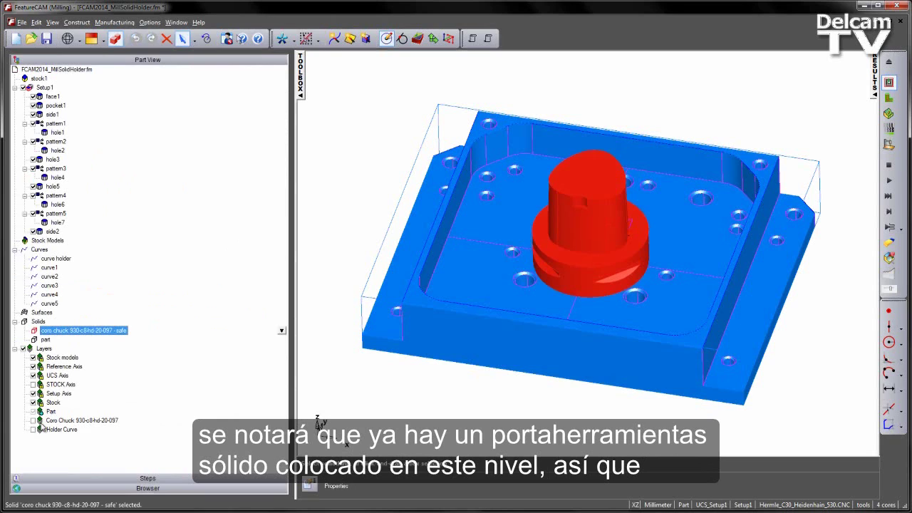
pyautogui.click(37, 422)
pyautogui.click(366, 403)
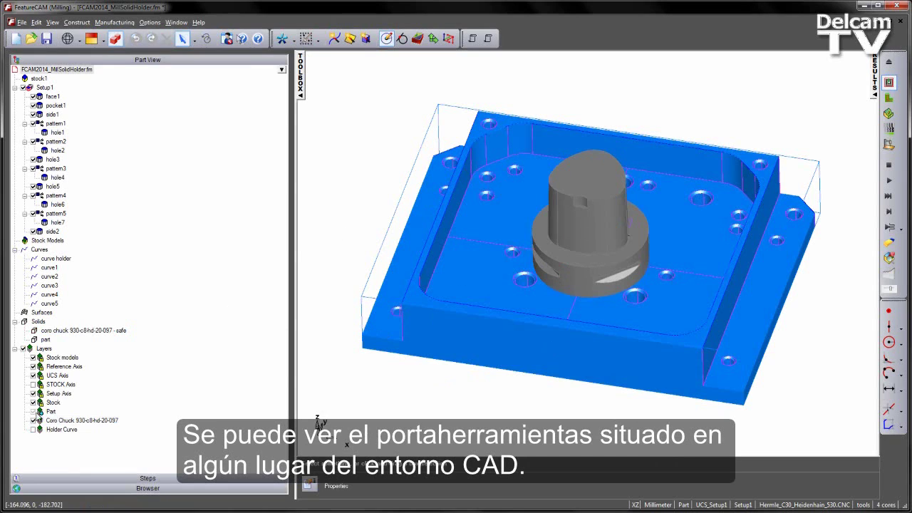
pyautogui.click(33, 420)
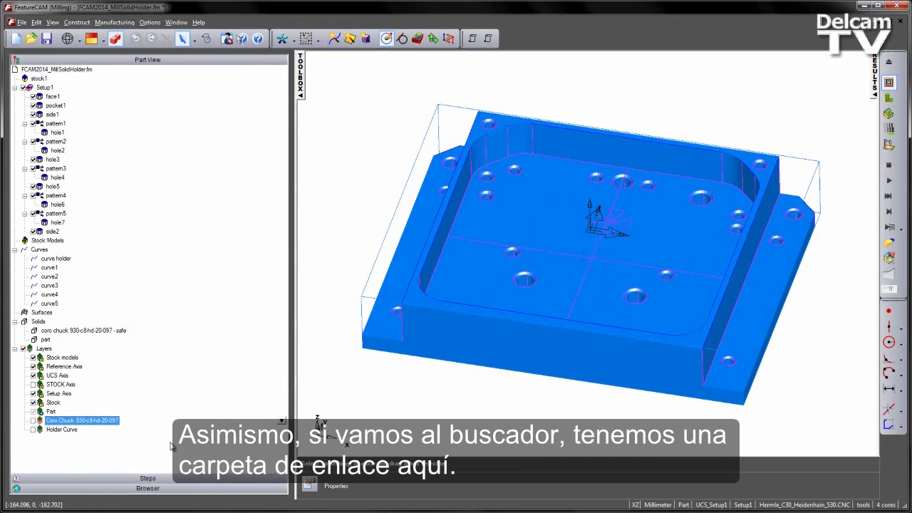
pyautogui.click(149, 489)
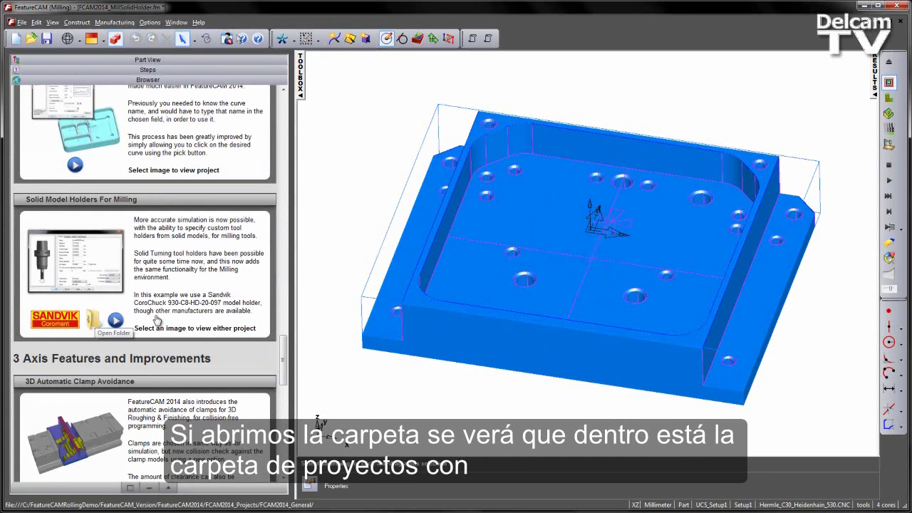
pyautogui.click(95, 322)
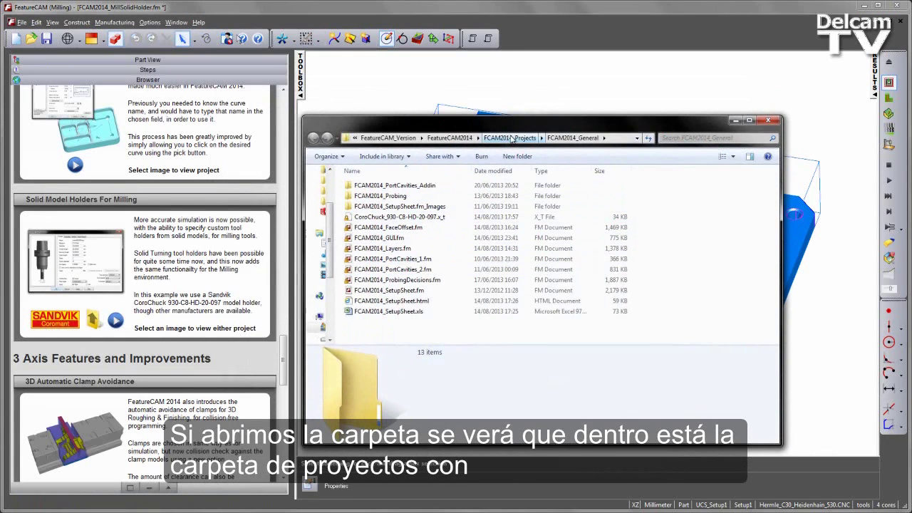
pyautogui.click(419, 217)
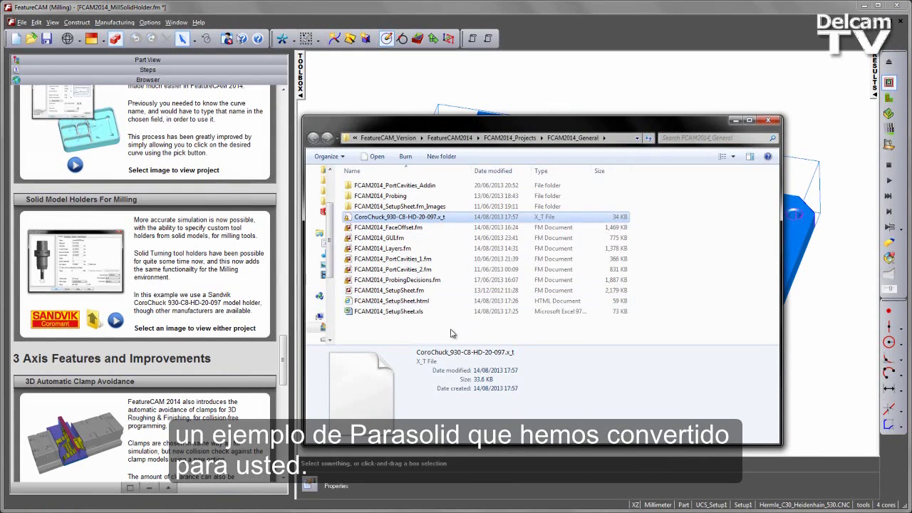
pyautogui.click(769, 120)
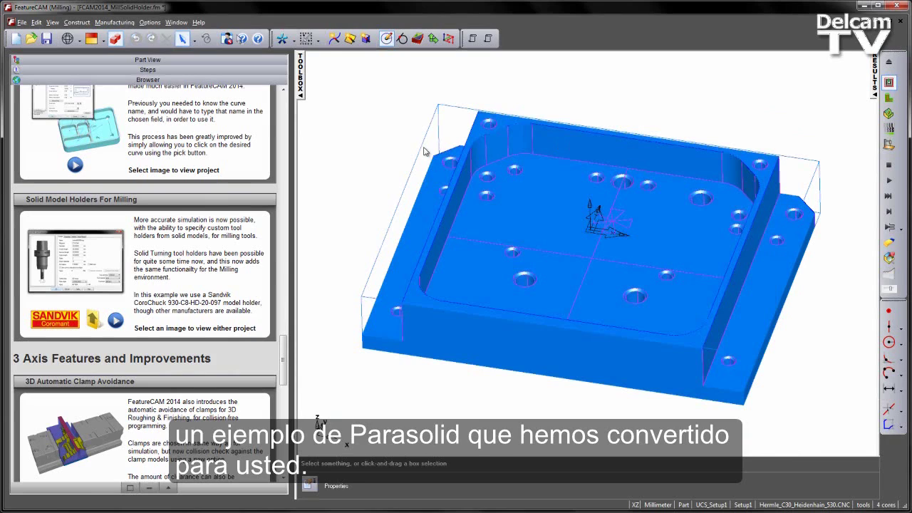
# Open Sandvik's CoroChuck 930 product search and go to the 930-C8-HD-20-097 product page.
pyautogui.click(62, 323)
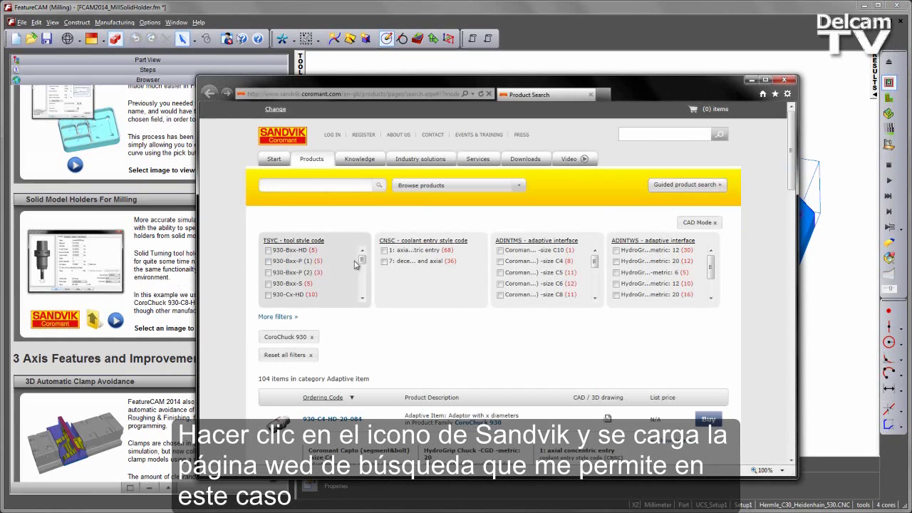
pyautogui.moveTo(791, 141); pyautogui.dragTo(757, 305)
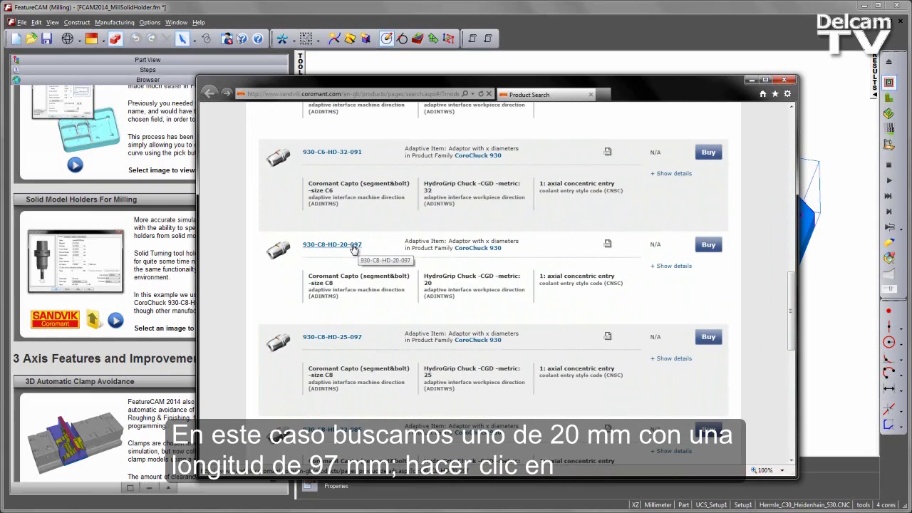
pyautogui.click(354, 246)
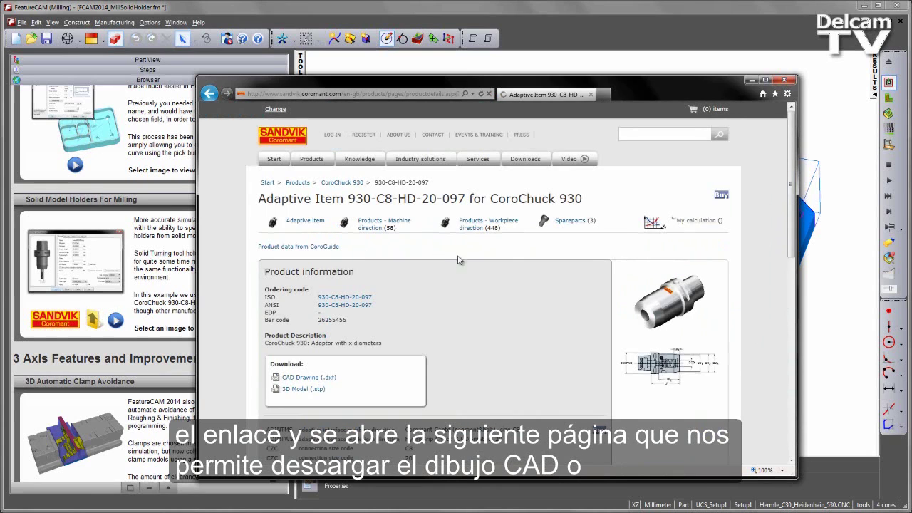
# Download the 930-C8-HD-20-097 3D model (.stp) into C:\Holders, replacing the older copy.
pyautogui.scroll(-1, 763, 220)
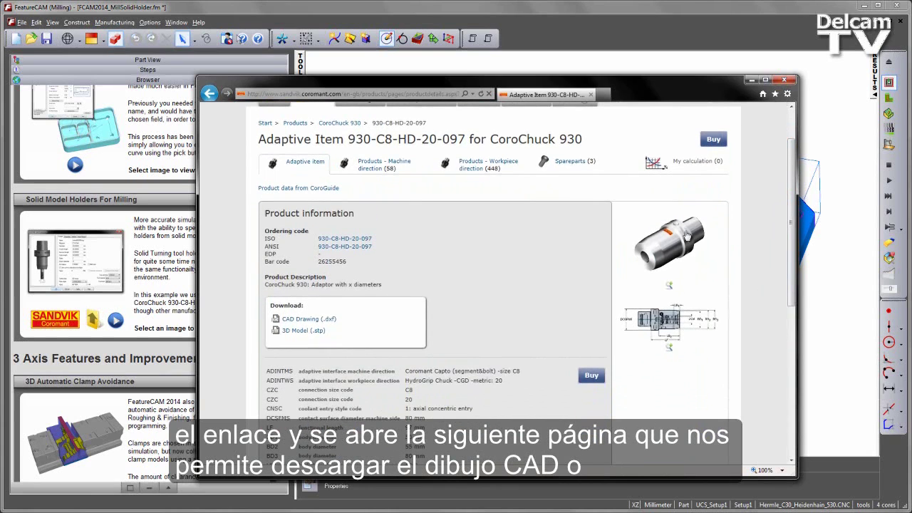
pyautogui.click(298, 333)
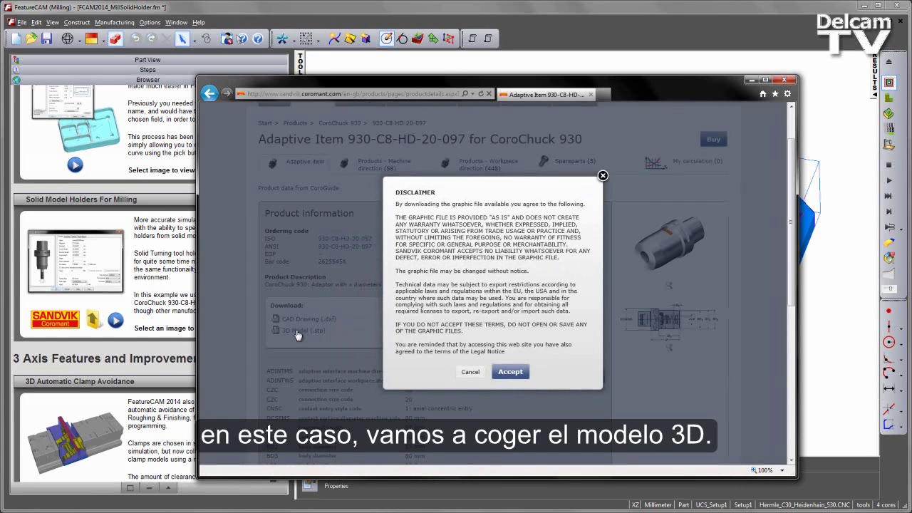
pyautogui.click(509, 373)
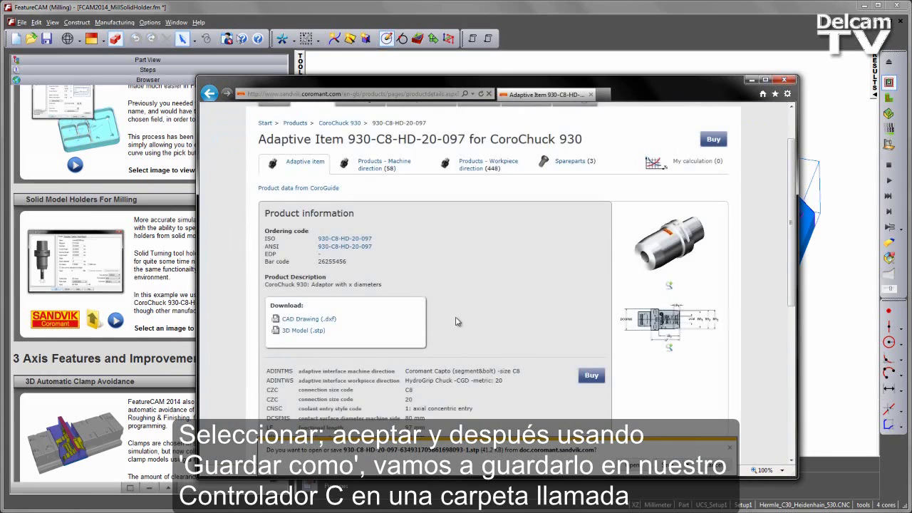
pyautogui.click(696, 465)
pyautogui.click(697, 492)
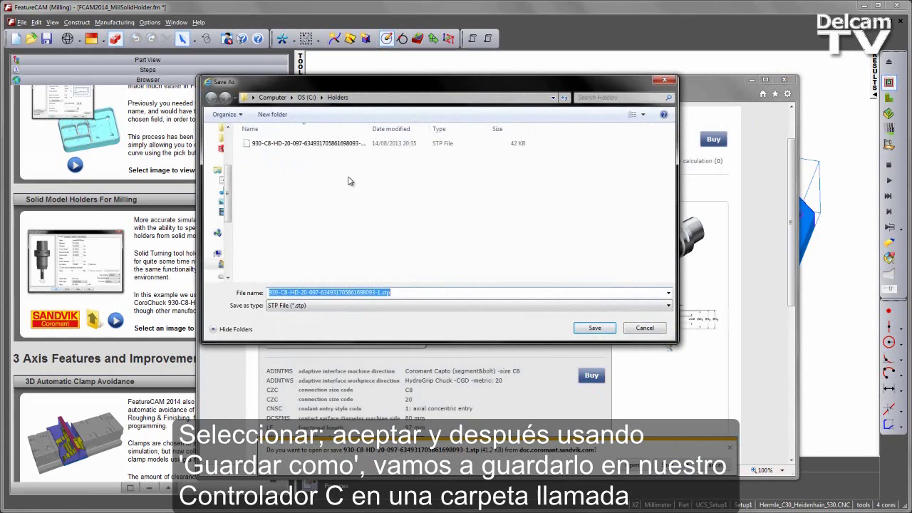
pyautogui.click(599, 328)
pyautogui.click(480, 264)
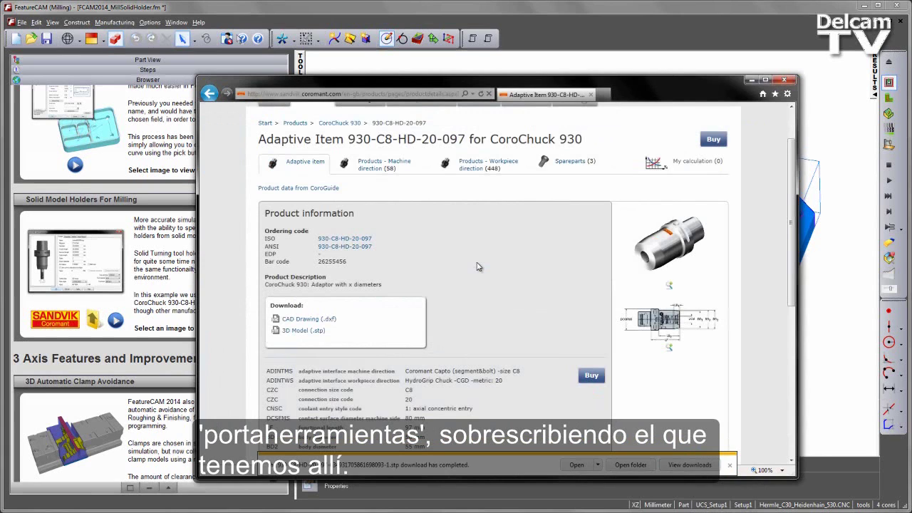
# Open the Holders folder and drag the 930-C8-HD-20-097 .stp file onto FeatureCAM.
pyautogui.click(631, 465)
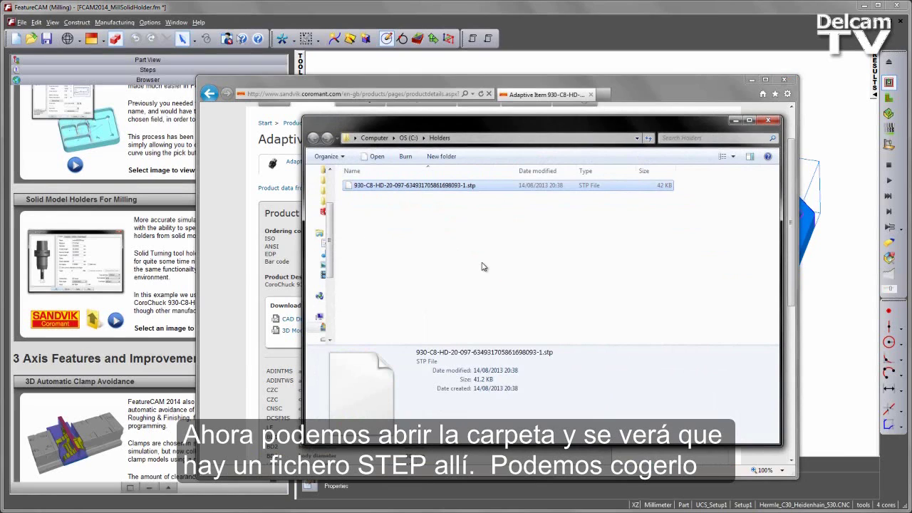
pyautogui.moveTo(438, 187); pyautogui.dragTo(837, 121)
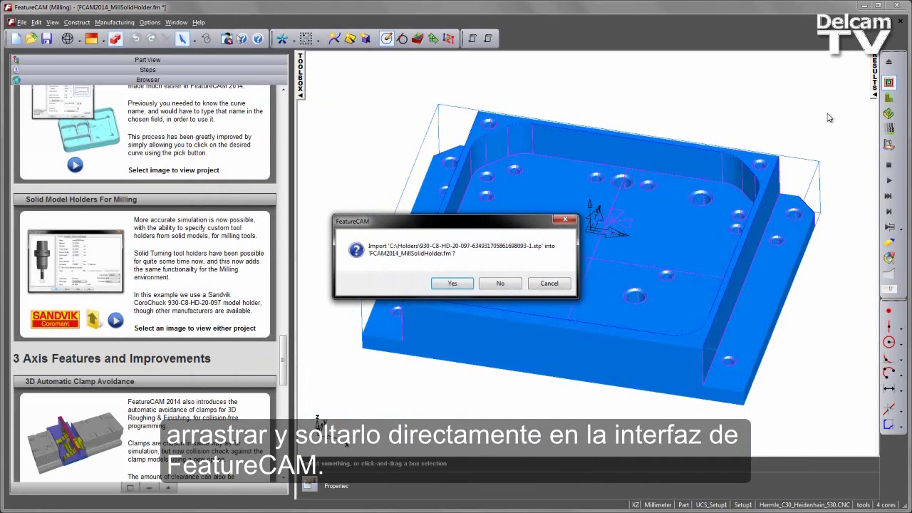
# Import the dropped STEP holder as a solid without the Import Results wizard, and show Part View.
pyautogui.click(452, 283)
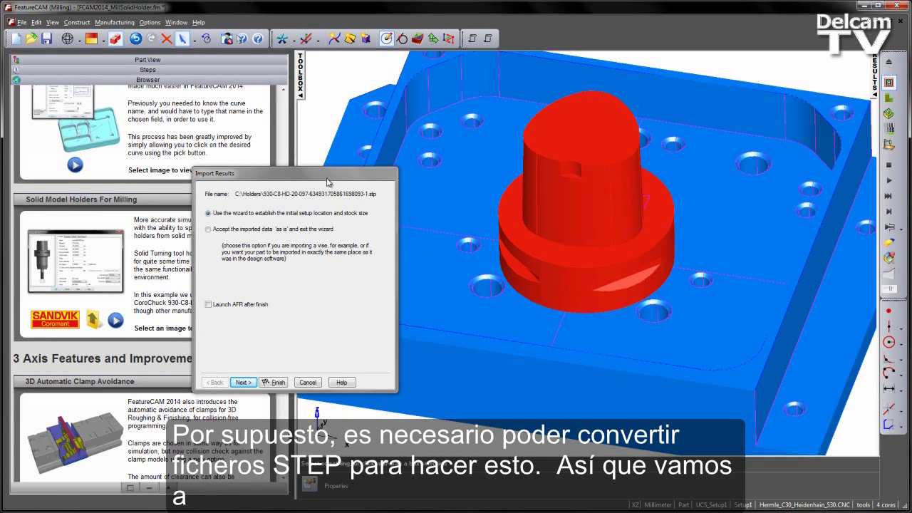
pyautogui.click(312, 383)
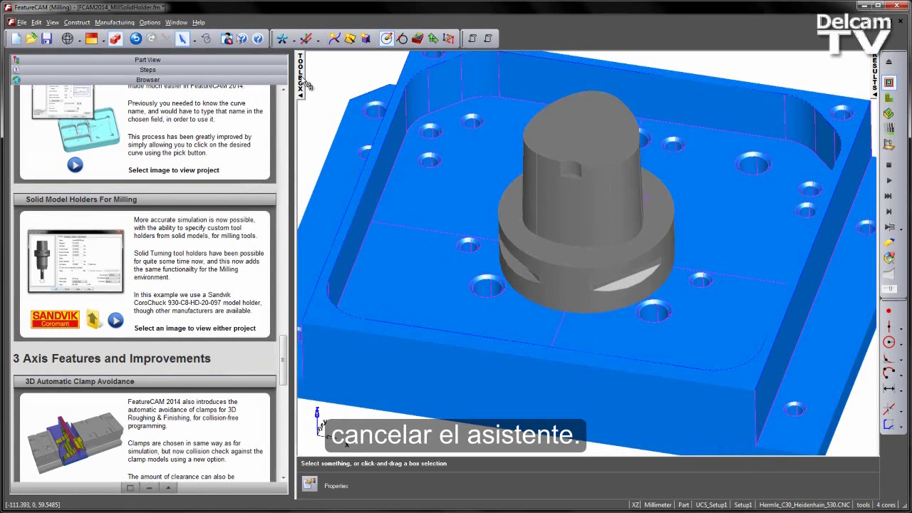
pyautogui.click(217, 62)
pyautogui.scroll(-3, 529, 238)
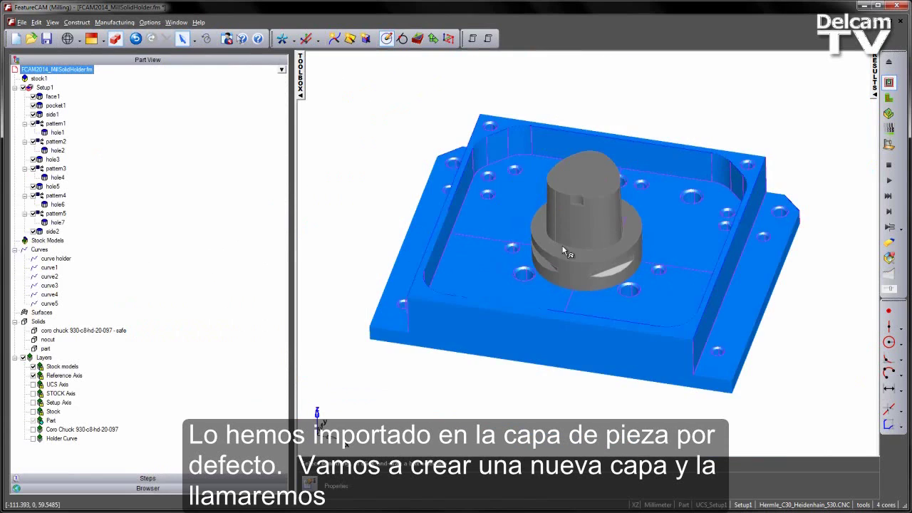
# Create a new layer named CoroChuck930.
pyautogui.moveTo(530, 238); pyautogui.dragTo(541, 214, button='middle')
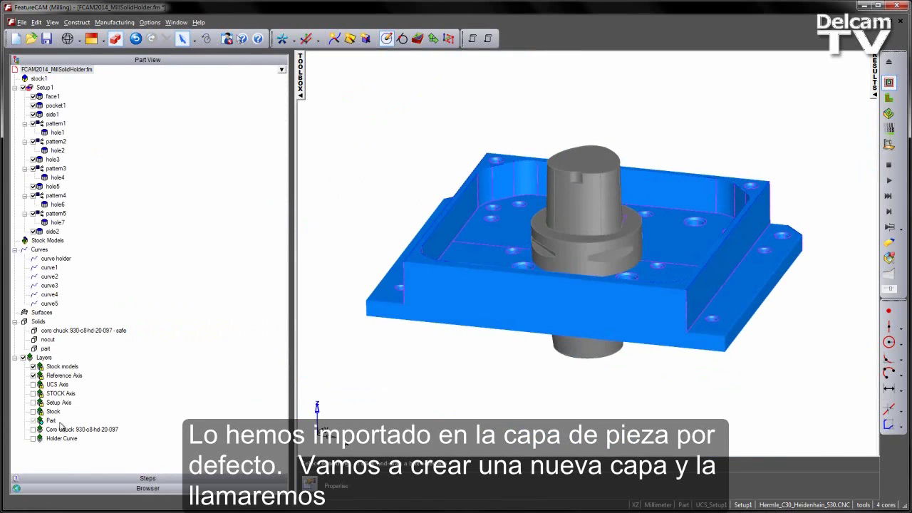
pyautogui.rightClick(44, 357)
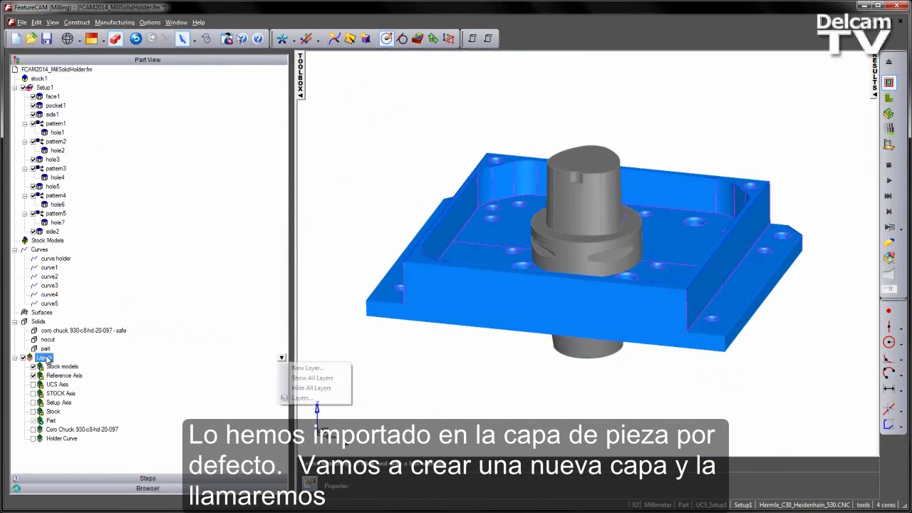
pyautogui.click(328, 368)
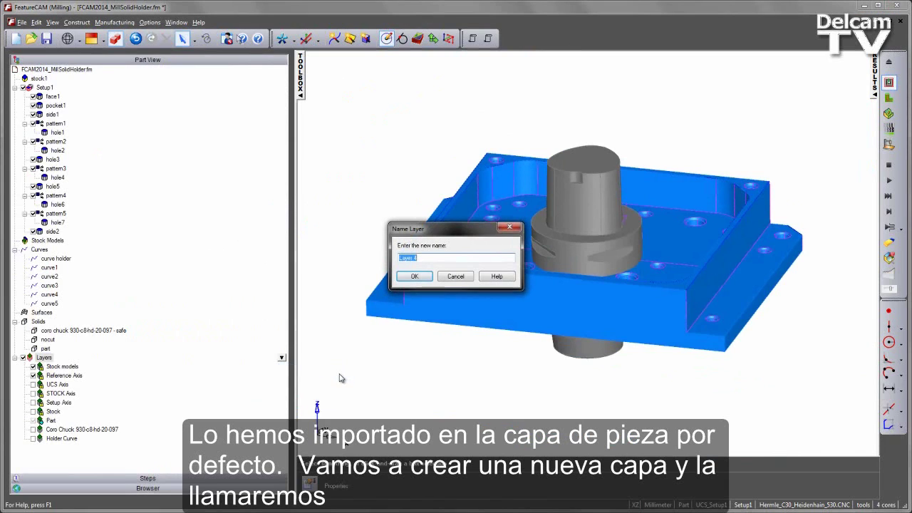
pyautogui.write('CoroChuck9')
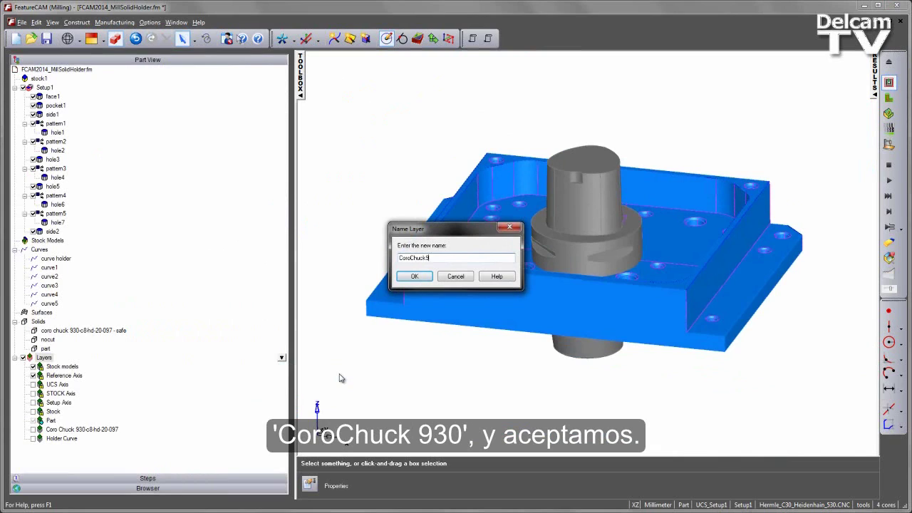
pyautogui.click(426, 278)
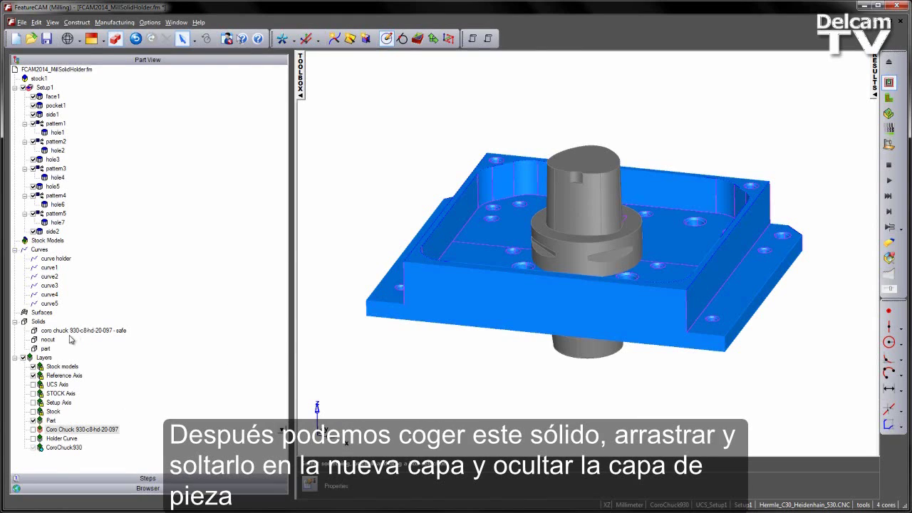
# Move the nocut solid onto the CoroChuck930 layer and hide the Part layer.
pyautogui.click(47, 340)
pyautogui.moveTo(51, 344); pyautogui.dragTo(76, 454)
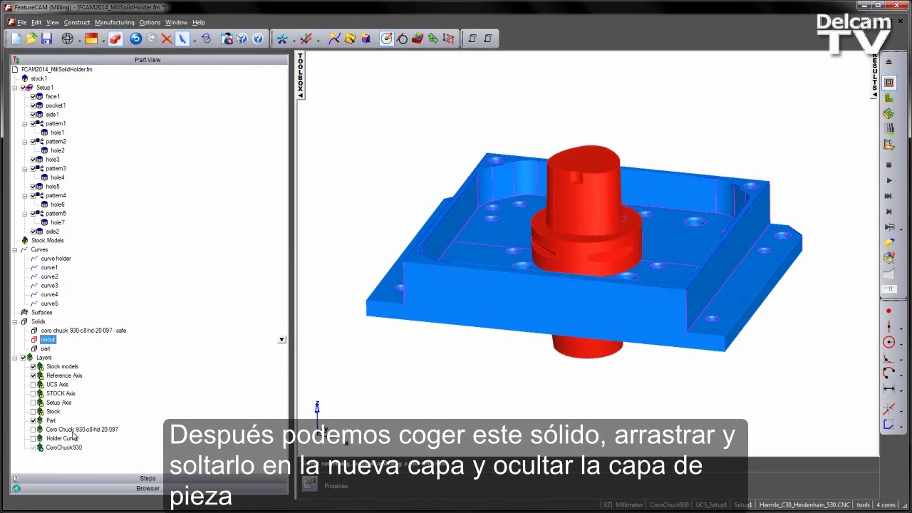
pyautogui.click(33, 421)
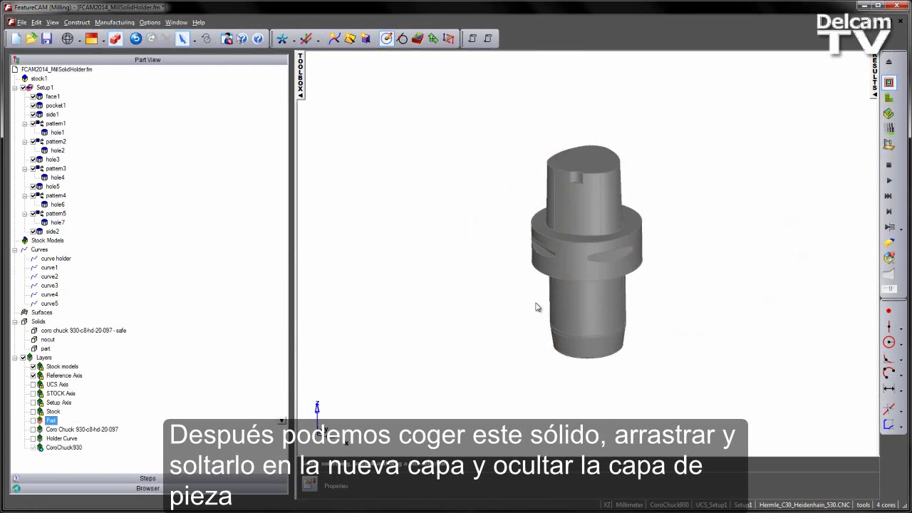
pyautogui.scroll(3, 603, 244)
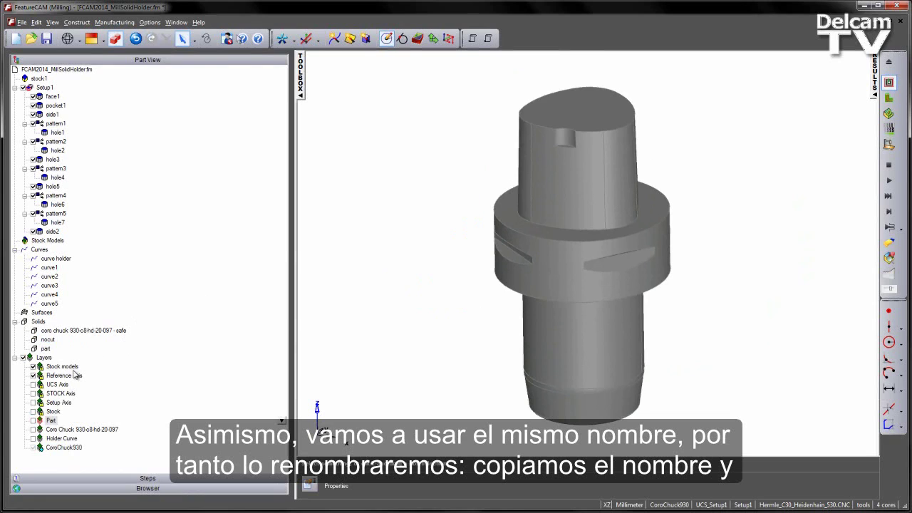
# Copy the CoroChuck930 layer name from its Rename dialog, leaving the layer unchanged.
pyautogui.click(64, 448)
pyautogui.rightClick(280, 452)
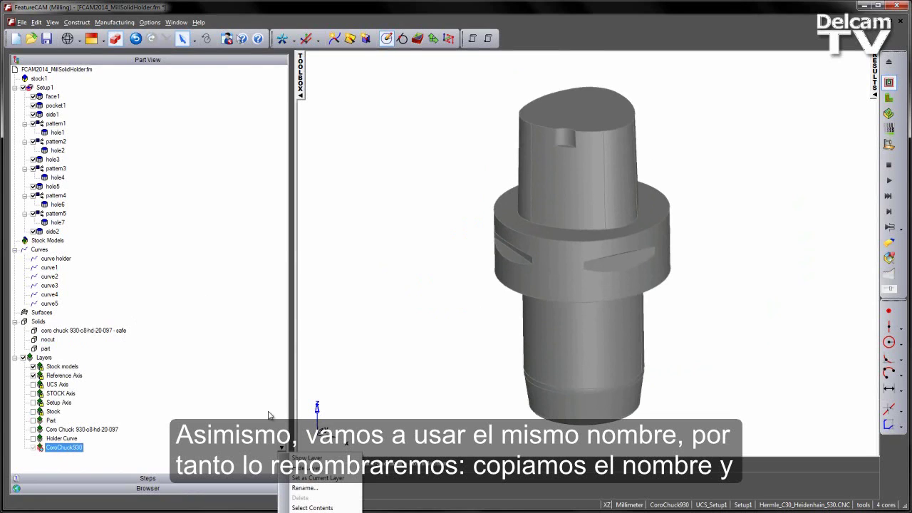
pyautogui.click(303, 489)
pyautogui.moveTo(457, 264); pyautogui.dragTo(373, 265)
pyautogui.hotkey('ctrl', 'c')
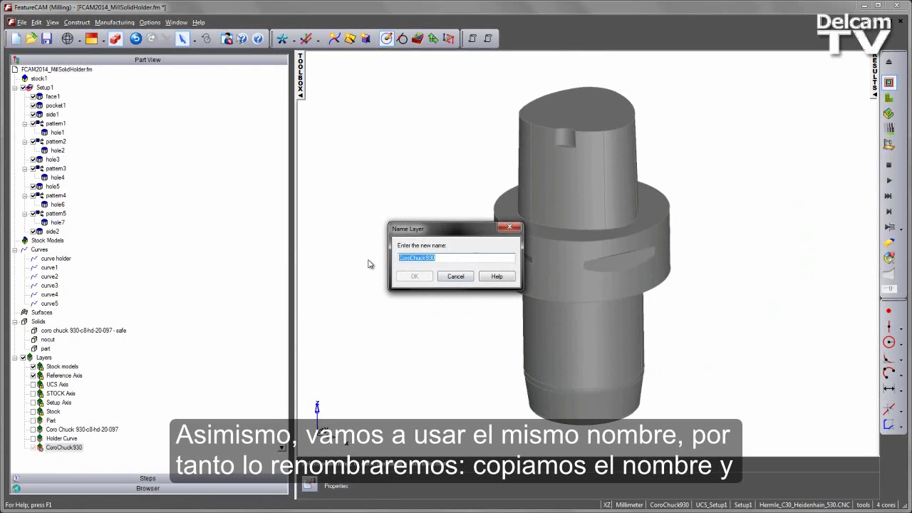
pyautogui.click(456, 276)
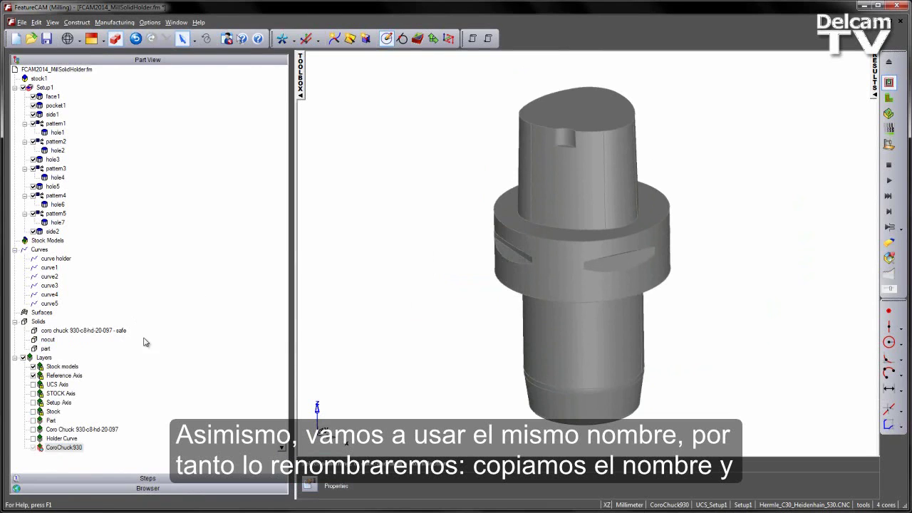
# Rename the nocut solid to CoroChuck930 by pasting the copied name.
pyautogui.click(48, 342)
pyautogui.rightClick(48, 343)
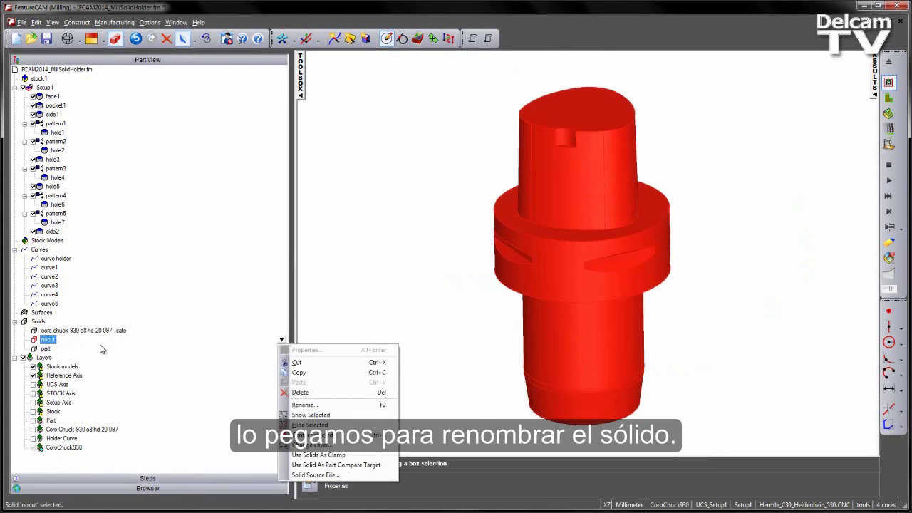
pyautogui.click(299, 406)
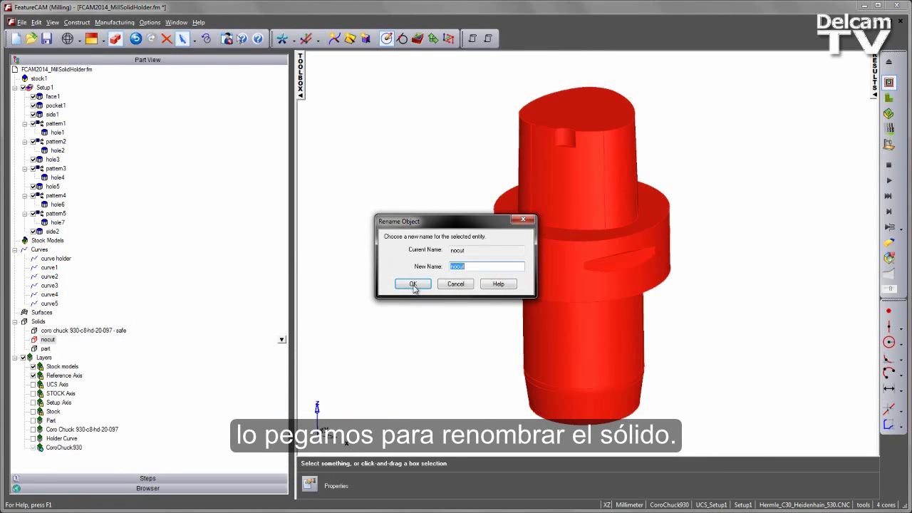
pyautogui.rightClick(454, 268)
pyautogui.click(477, 312)
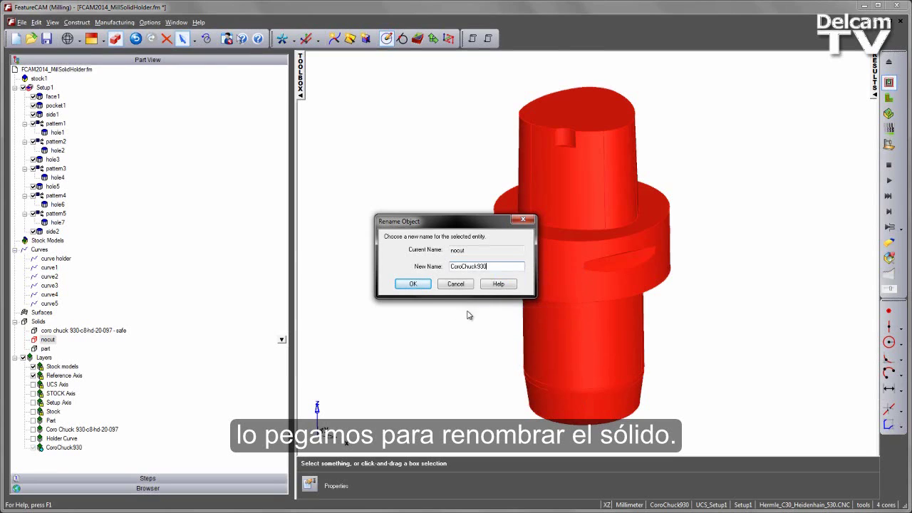
pyautogui.click(412, 284)
pyautogui.click(359, 307)
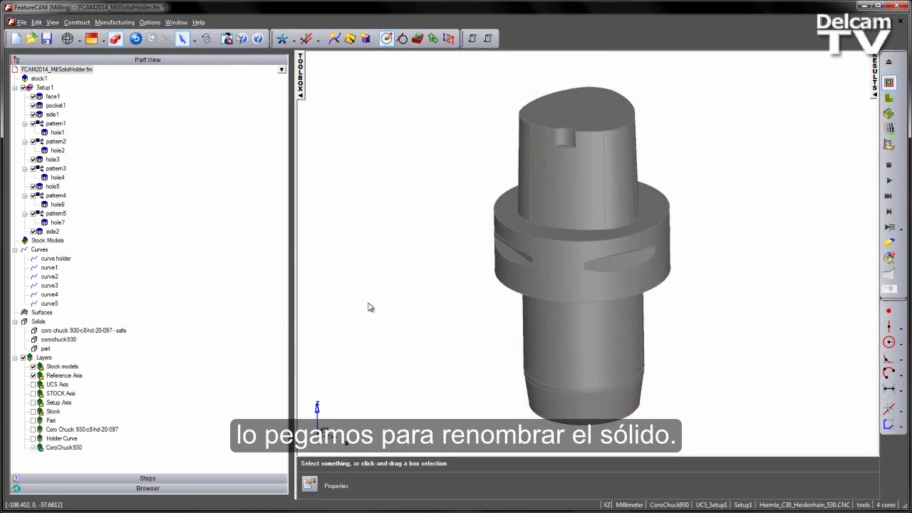
# Show the STOCK Axis layer and orbit the wireframe holder to a side elevation.
pyautogui.scroll(-3, 524, 255)
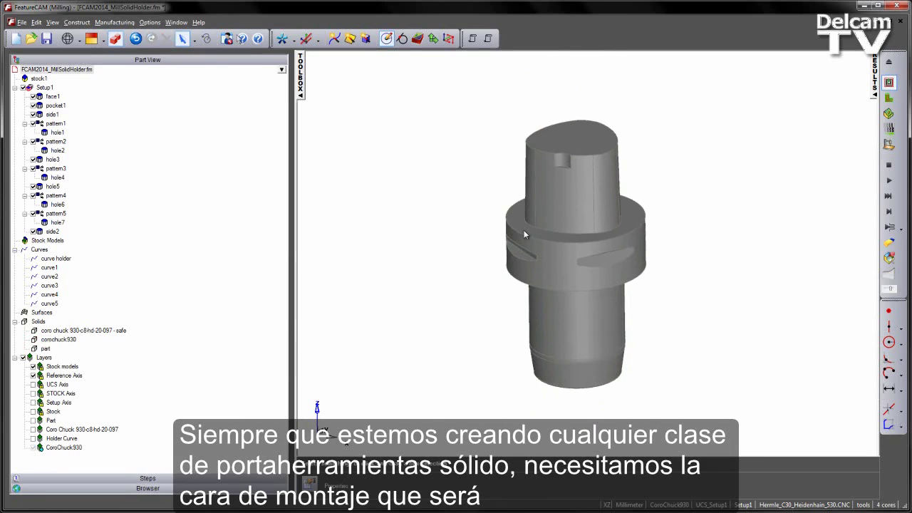
pyautogui.moveTo(557, 331); pyautogui.dragTo(562, 365, button='middle')
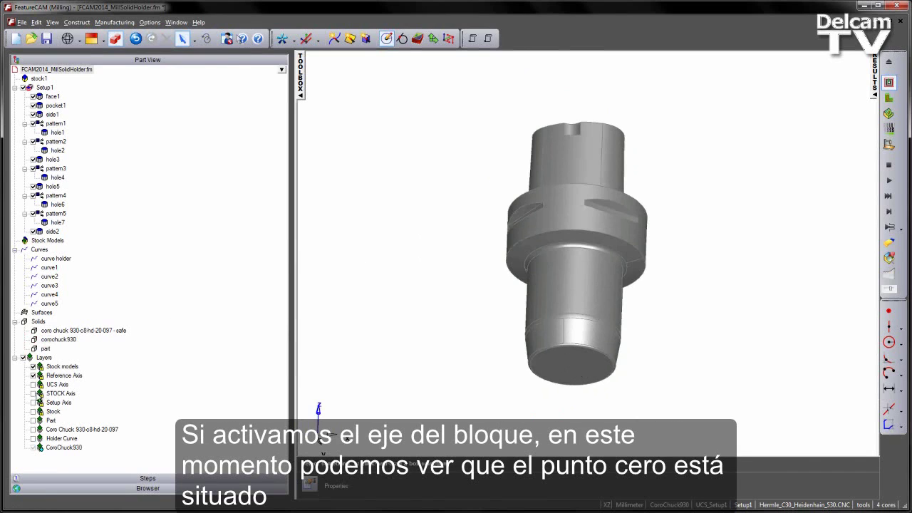
pyautogui.click(32, 394)
pyautogui.moveTo(630, 165); pyautogui.dragTo(630, 191, button='middle')
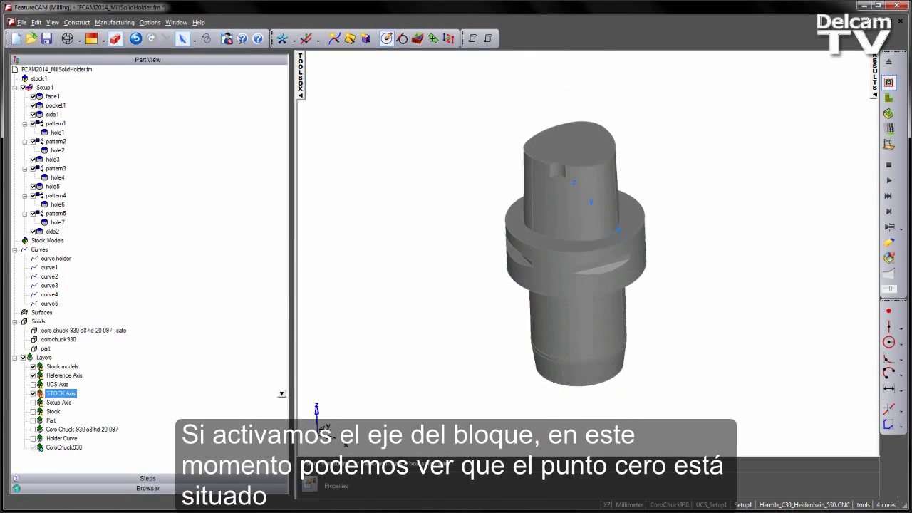
pyautogui.moveTo(477, 163); pyautogui.dragTo(569, 157, button='middle')
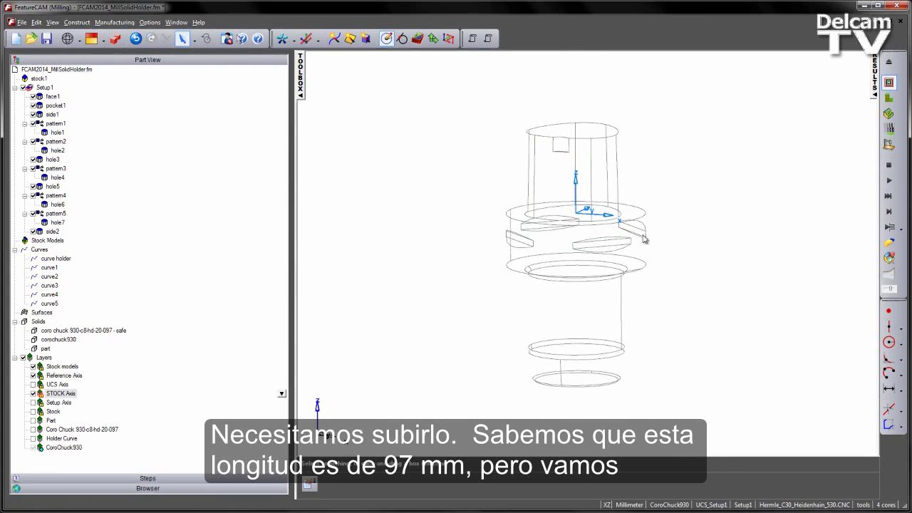
# With grid snap on, add a 97.000 vertical dimension from the stock zero point to the holder's bottom face.
pyautogui.click(889, 389)
pyautogui.click(879, 414)
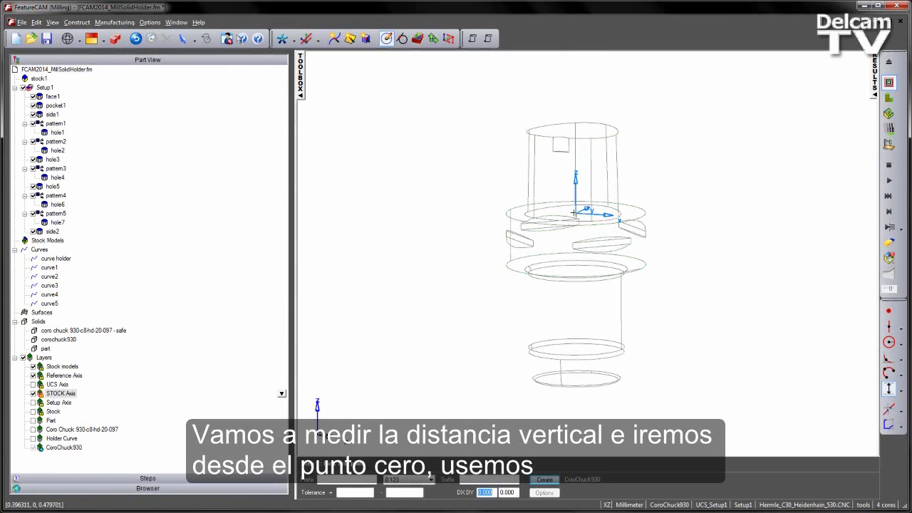
pyautogui.rightClick(526, 41)
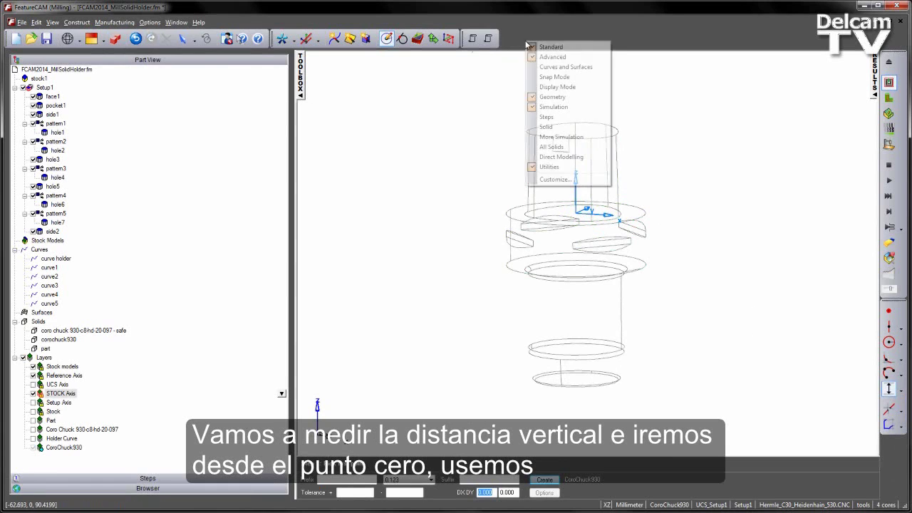
pyautogui.click(551, 77)
pyautogui.click(327, 55)
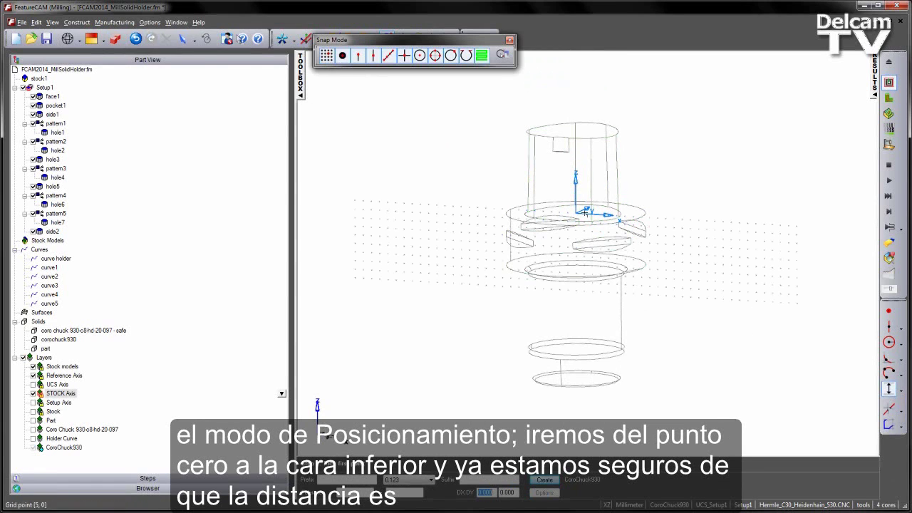
pyautogui.click(611, 377)
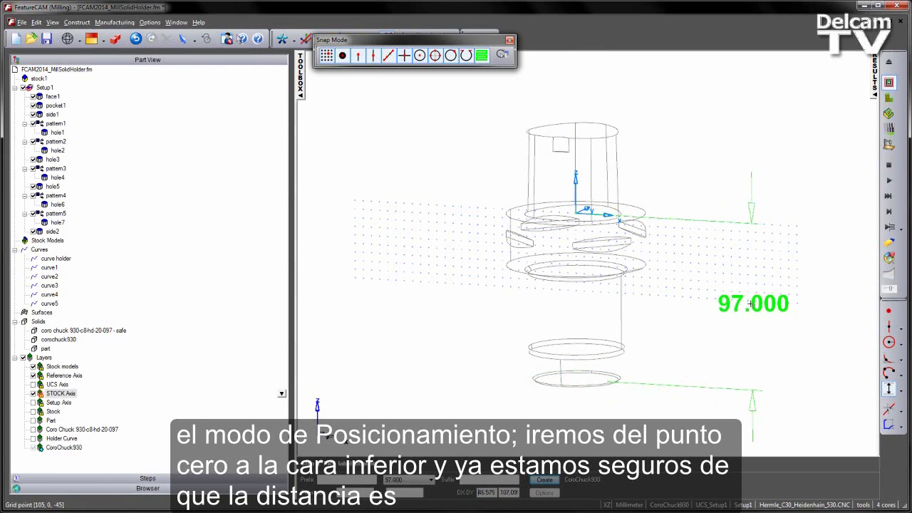
pyautogui.click(722, 311)
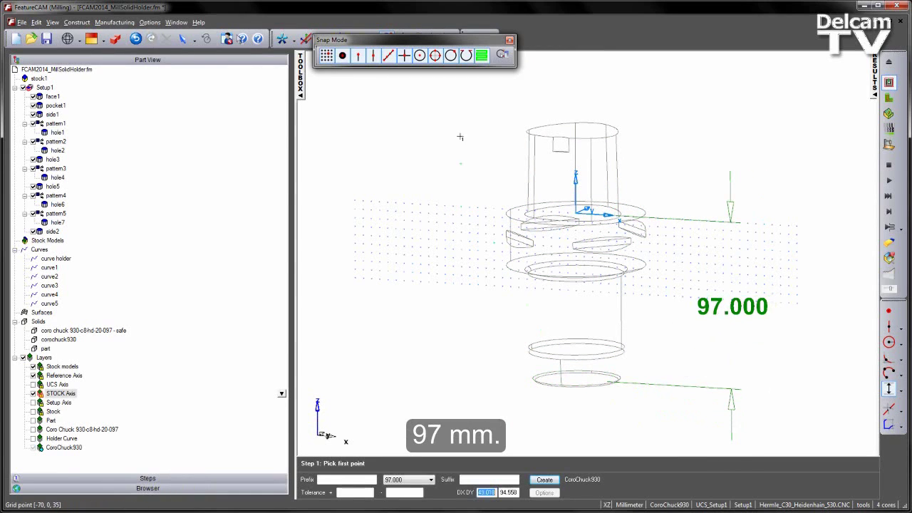
pyautogui.click(510, 40)
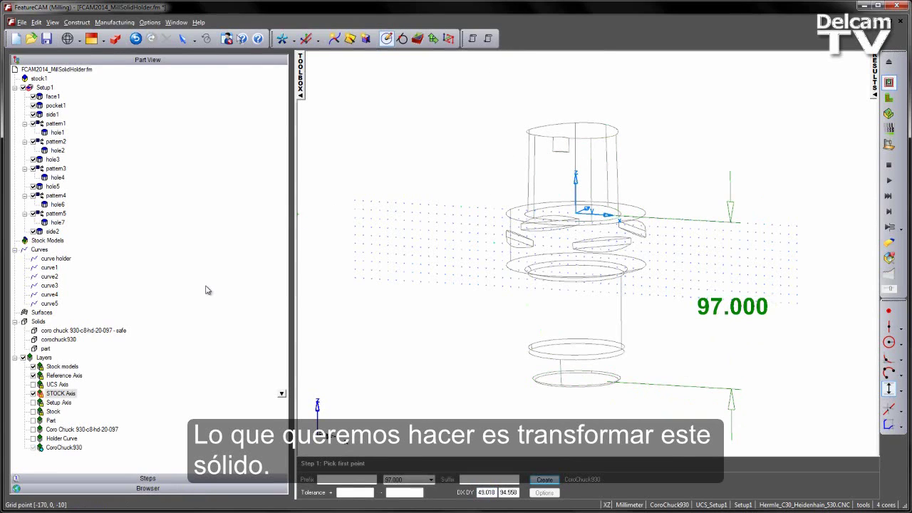
pyautogui.click(54, 340)
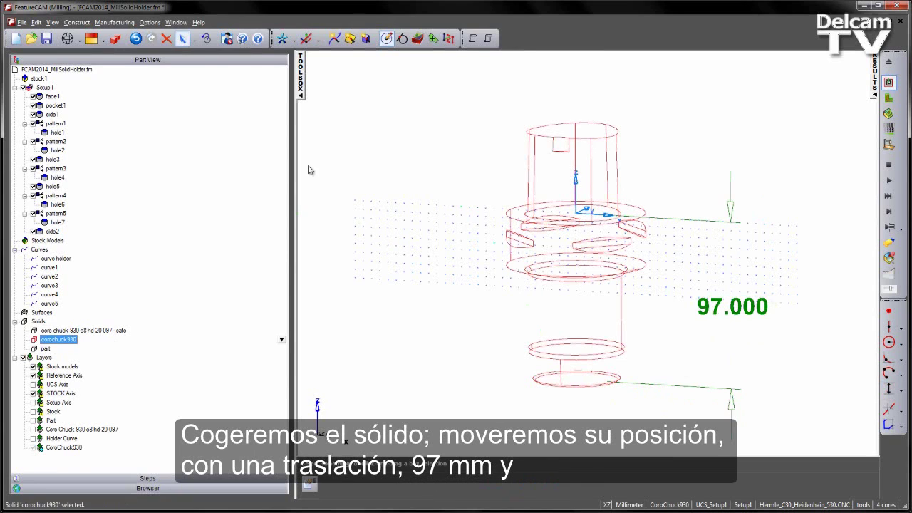
# Translate the corochuck930 solid 97 mm up along Z onto the zero point.
pyautogui.click(207, 39)
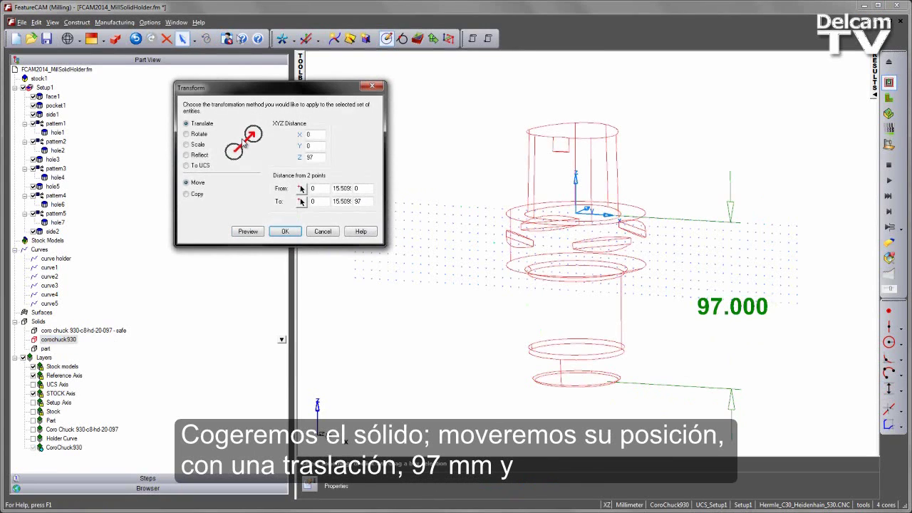
pyautogui.click(255, 233)
pyautogui.click(285, 231)
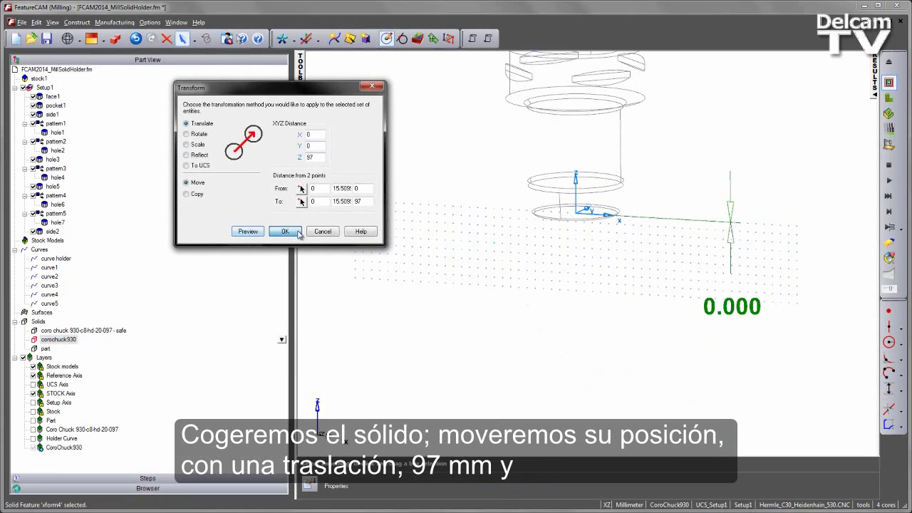
pyautogui.moveTo(636, 204); pyautogui.dragTo(622, 244, button='middle')
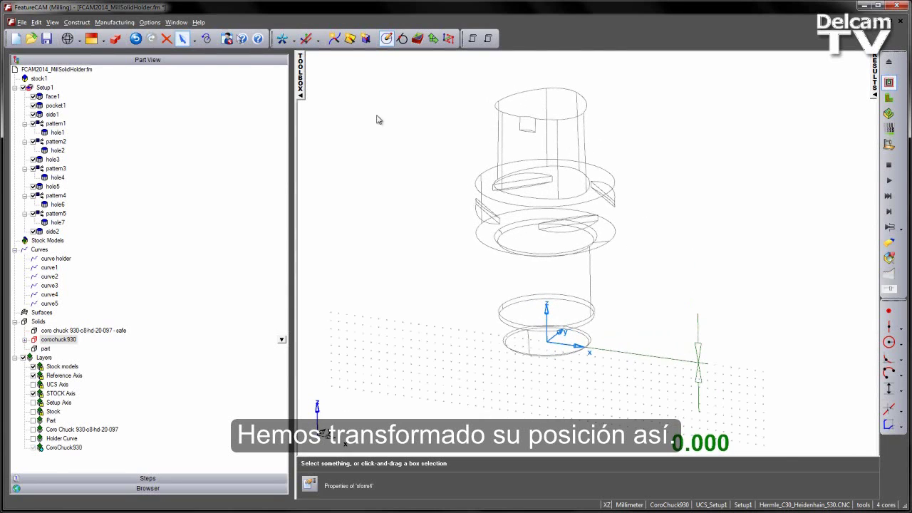
# Delete the dim1 measuring dimension and switch to shaded display.
pyautogui.click(701, 367)
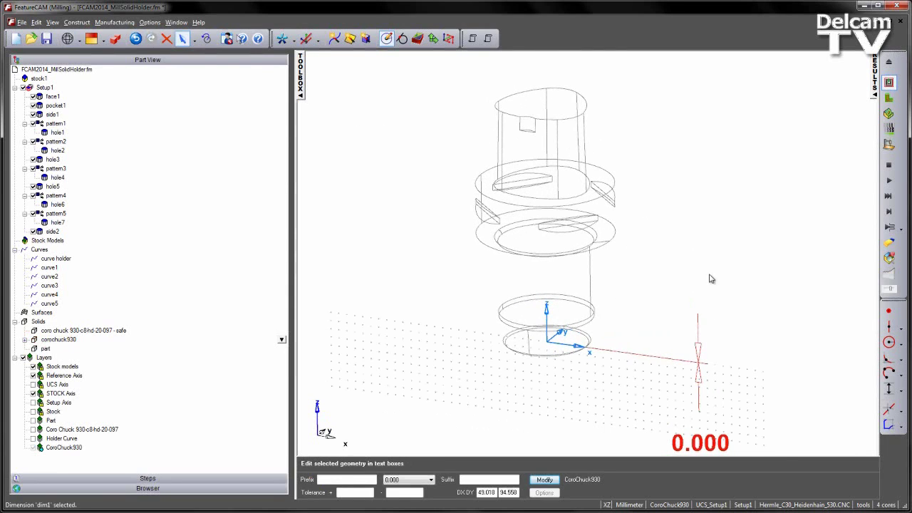
pyautogui.press('Delete')
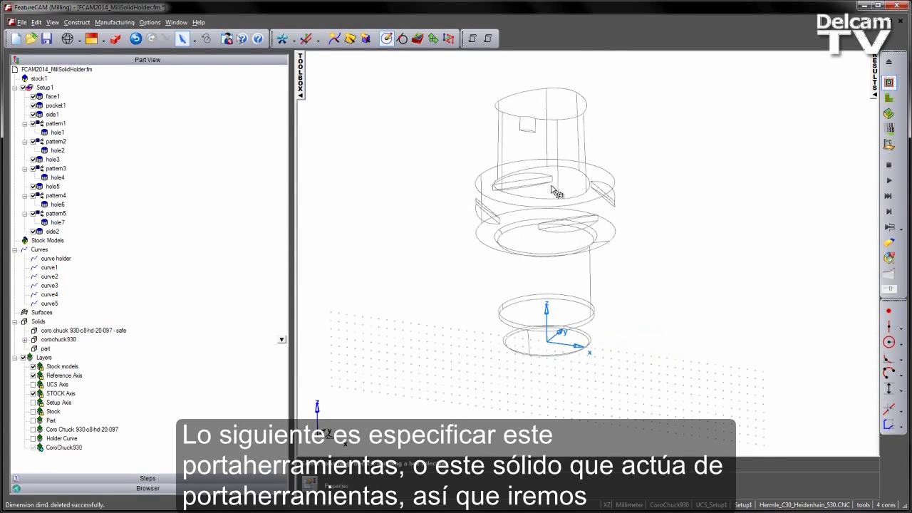
pyautogui.click(115, 39)
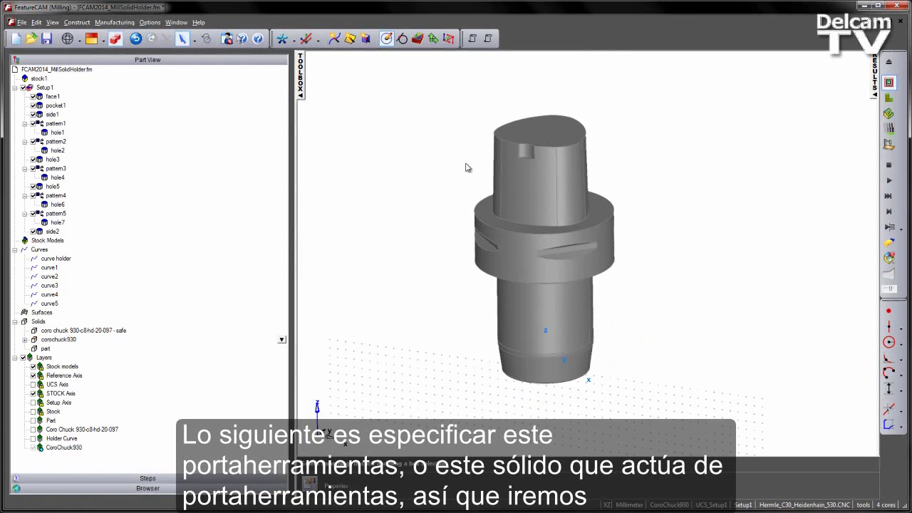
# In Spindles and Tool Holders, create a new tool holder and paste CoroChuck930 as its name.
pyautogui.click(114, 22)
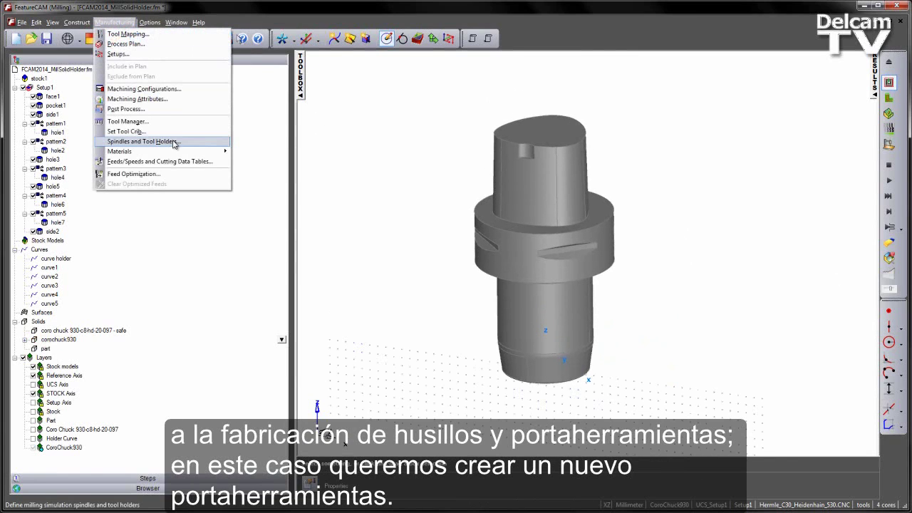
pyautogui.click(142, 141)
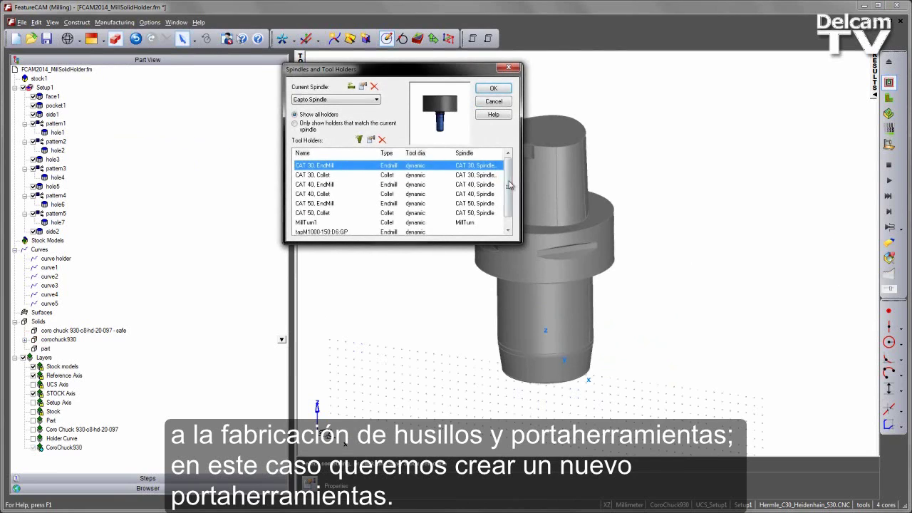
pyautogui.scroll(-1, 509, 182)
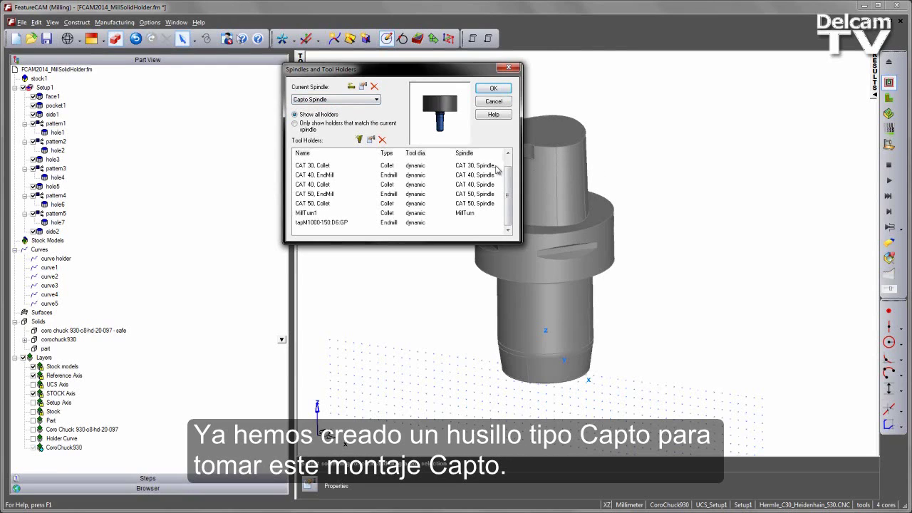
pyautogui.click(358, 140)
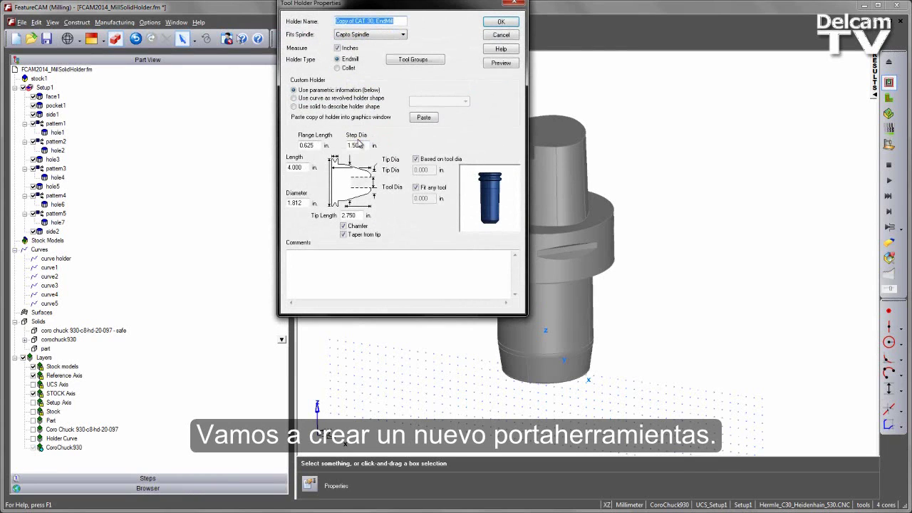
pyautogui.moveTo(368, 5); pyautogui.dragTo(385, 114)
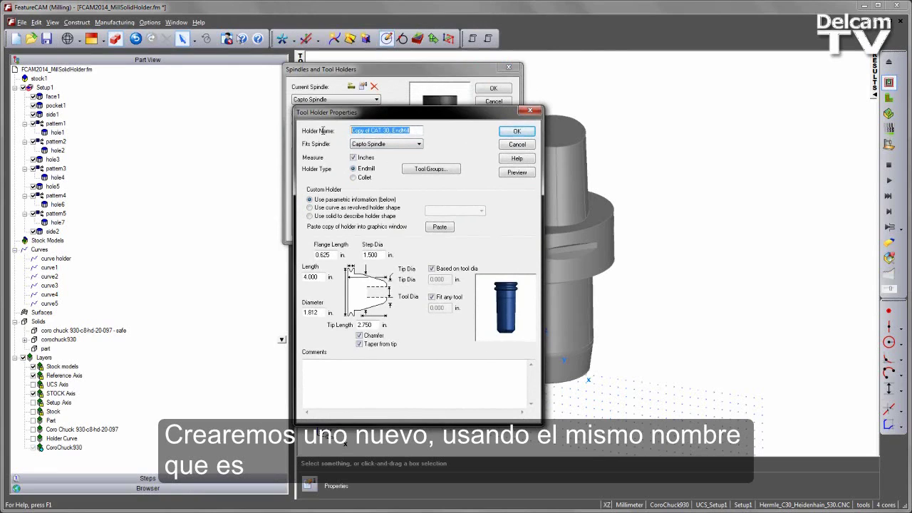
pyautogui.write('CoroChuck930')
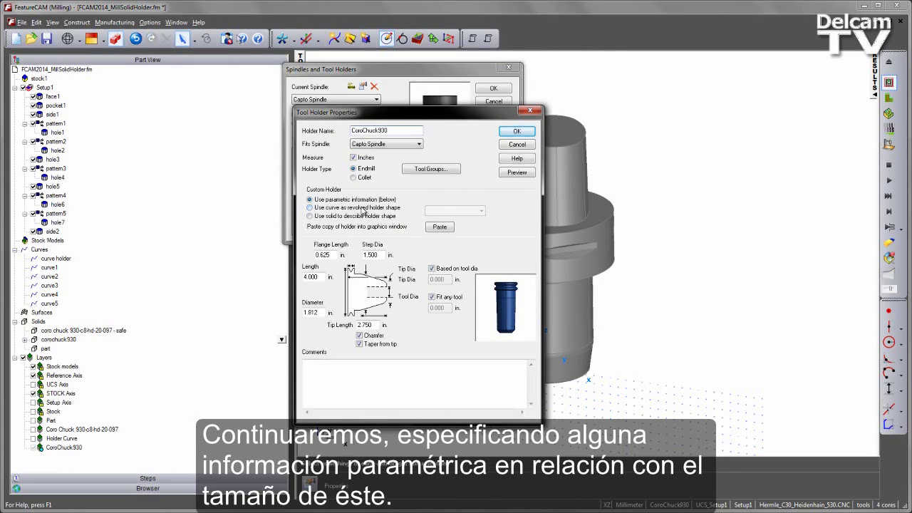
# Switch the CoroChuck930 holder to millimetres, set flange length 20 and step diameter 30, and accept.
pyautogui.click(354, 158)
pyautogui.moveTo(335, 256); pyautogui.dragTo(251, 258)
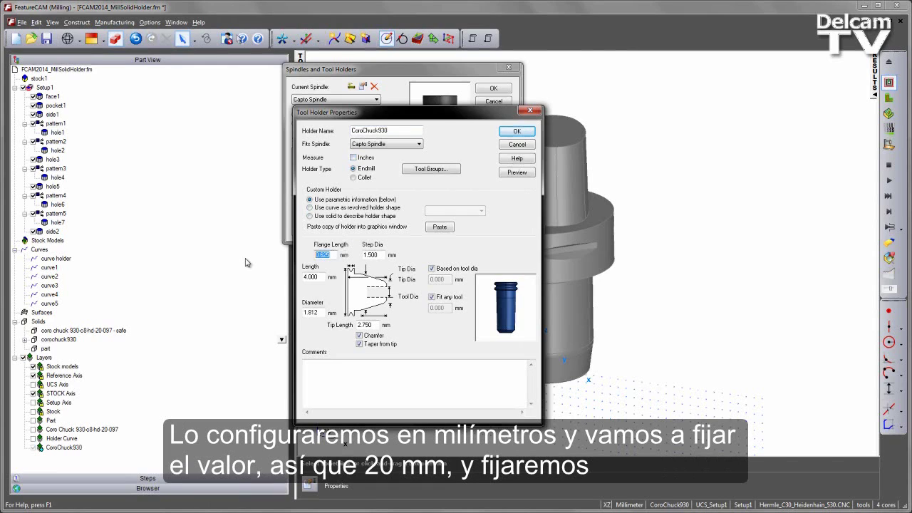
pyautogui.write('20')
pyautogui.press('Tab')
pyautogui.write('30')
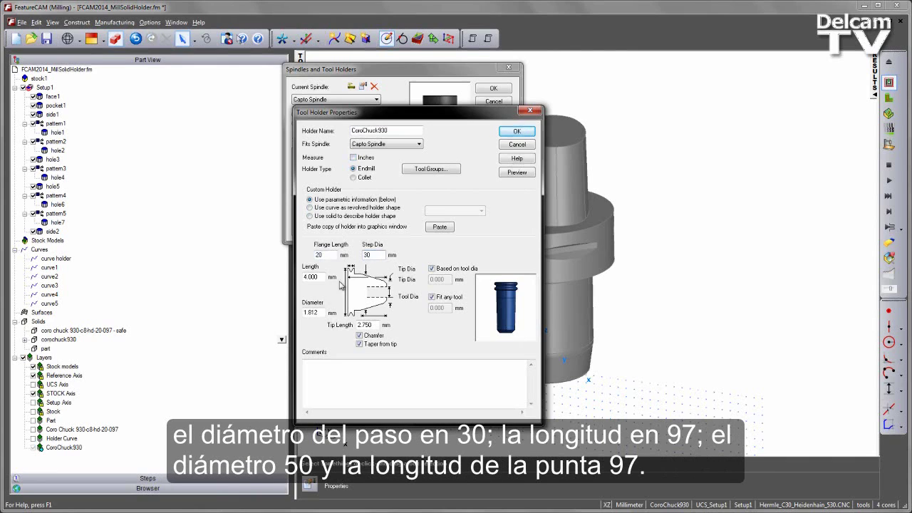
pyautogui.press('Tab')
pyautogui.press('Tab')
pyautogui.press('Tab')
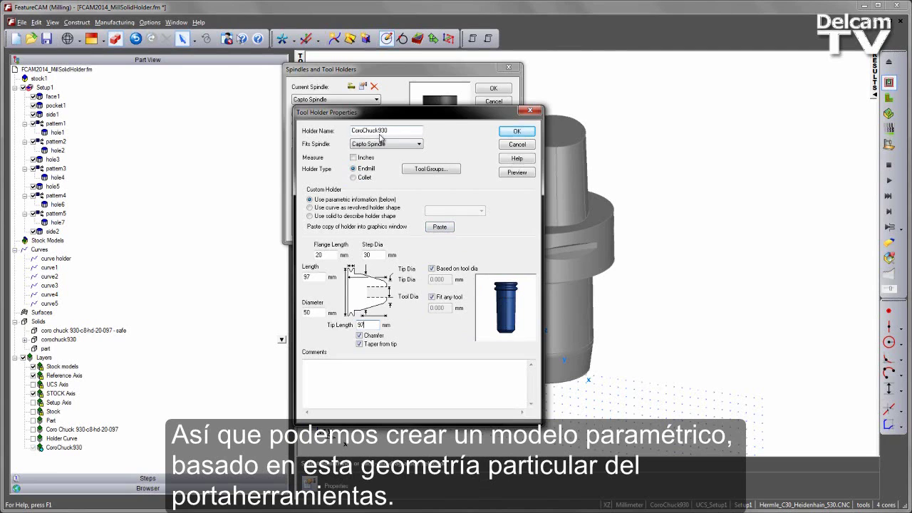
pyautogui.click(518, 135)
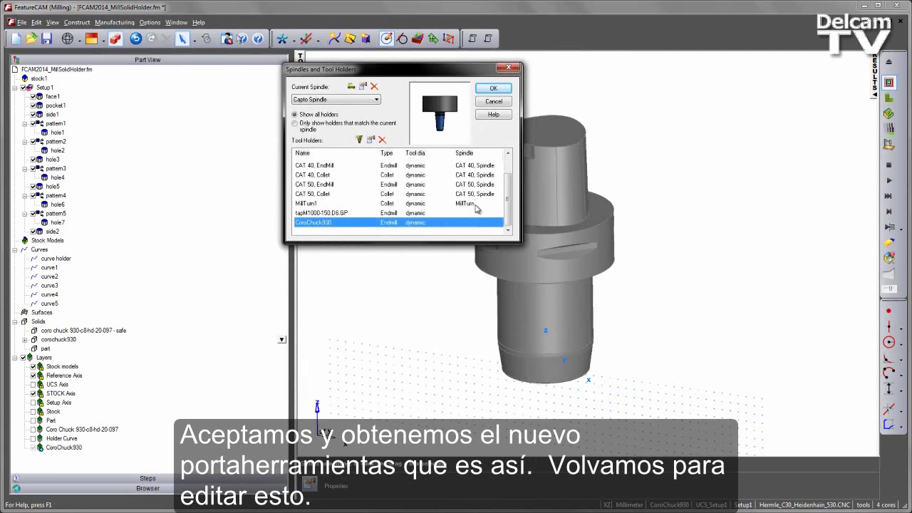
# Edit CoroChuck930 and try a revolved curve profile as its holder shape.
pyautogui.click(371, 141)
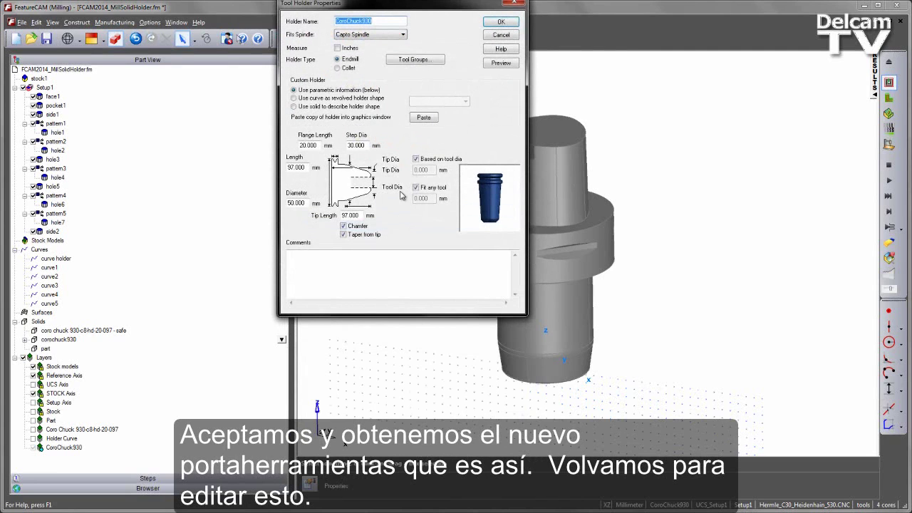
pyautogui.click(298, 99)
pyautogui.click(456, 102)
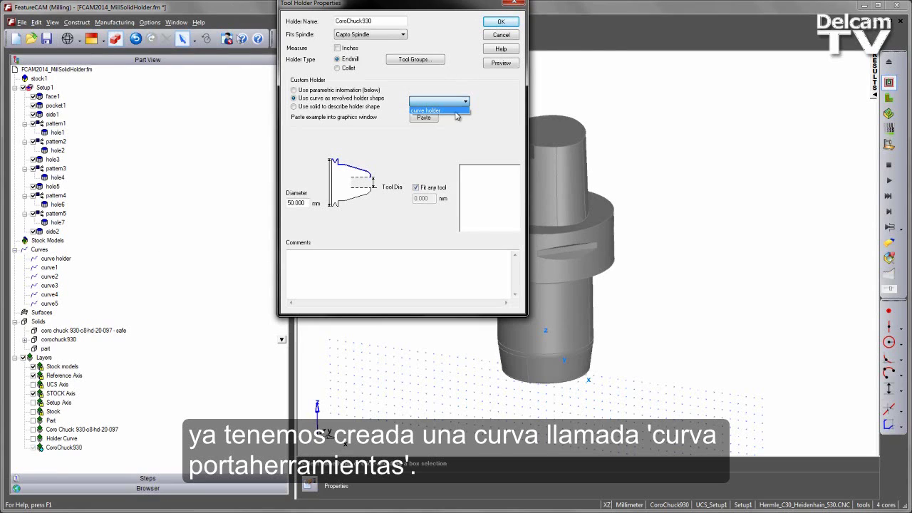
pyautogui.click(456, 112)
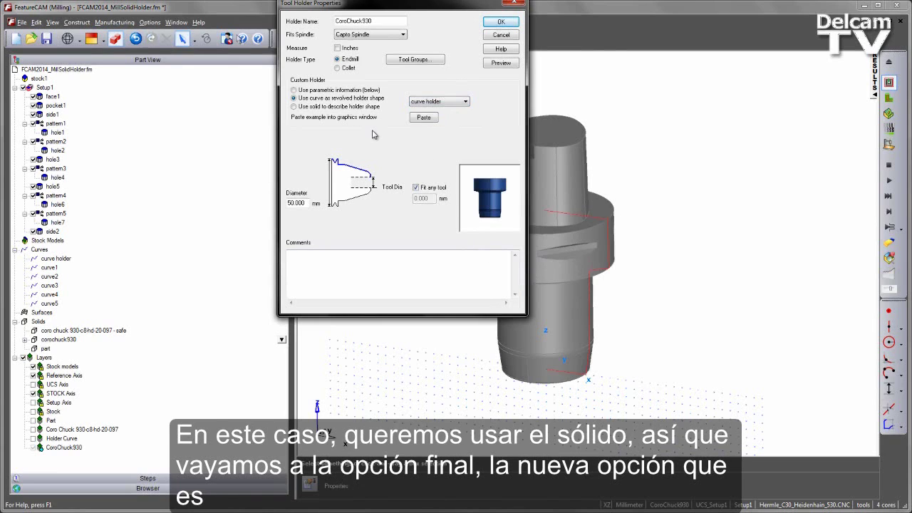
# Switch the holder shape to the corochuck930 solid and confirm the definition.
pyautogui.click(293, 106)
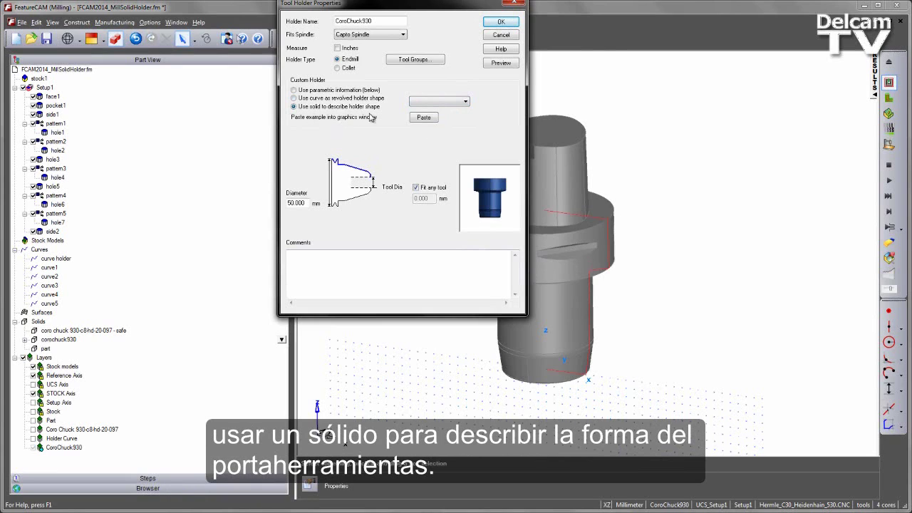
pyautogui.click(457, 102)
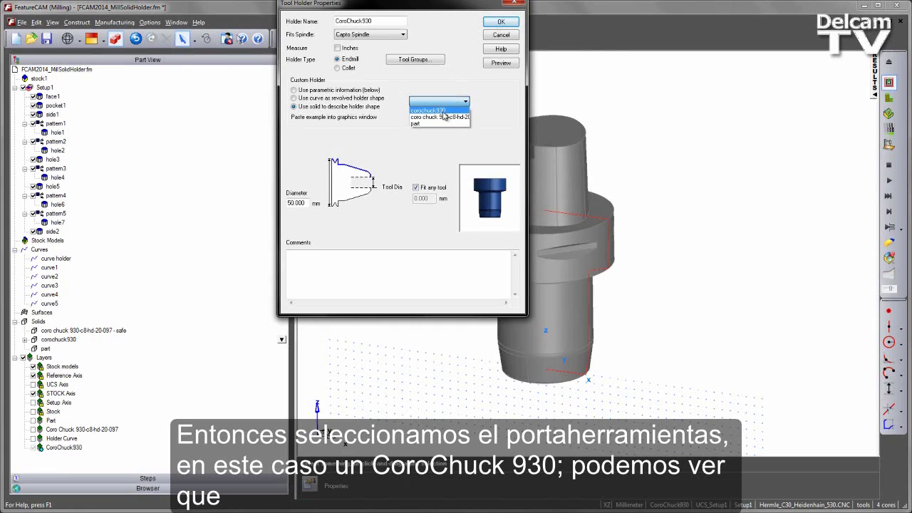
pyautogui.click(442, 111)
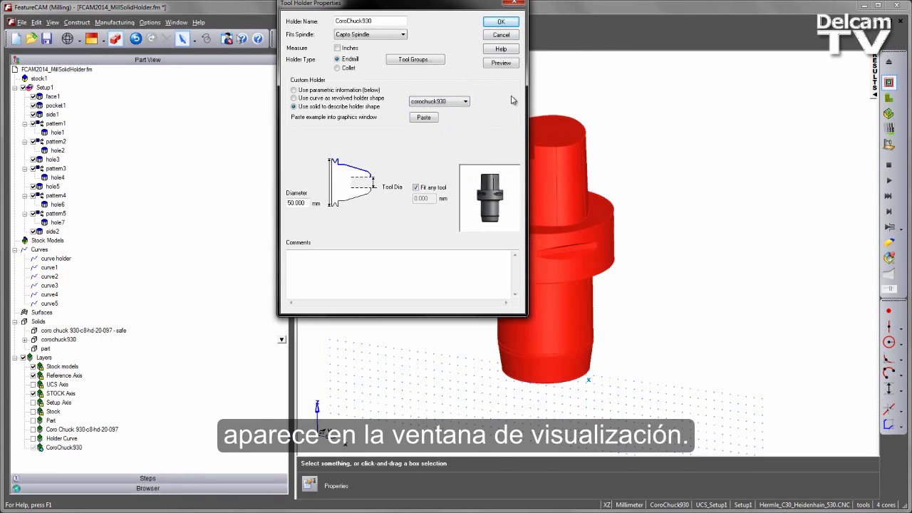
pyautogui.click(505, 24)
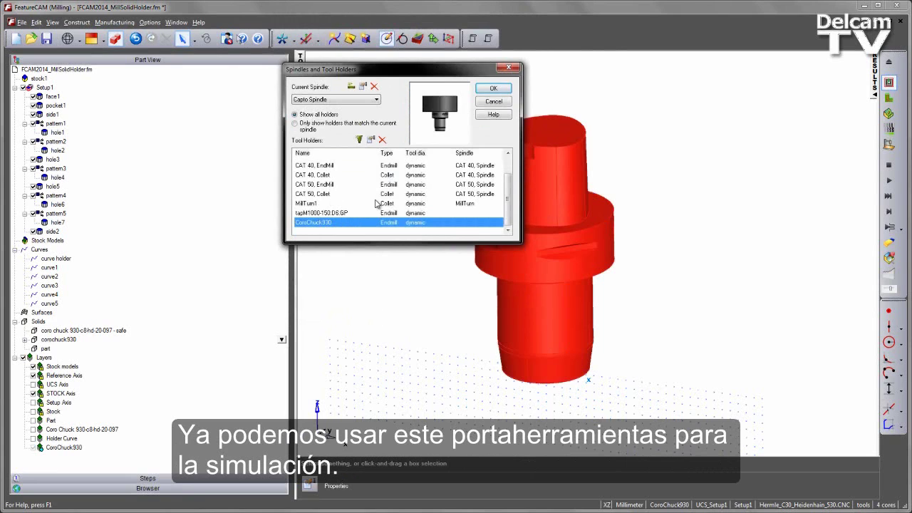
# Close Spindles and Tool Holders, show the Part layer and hide the CoroChuck930 layer.
pyautogui.click(493, 89)
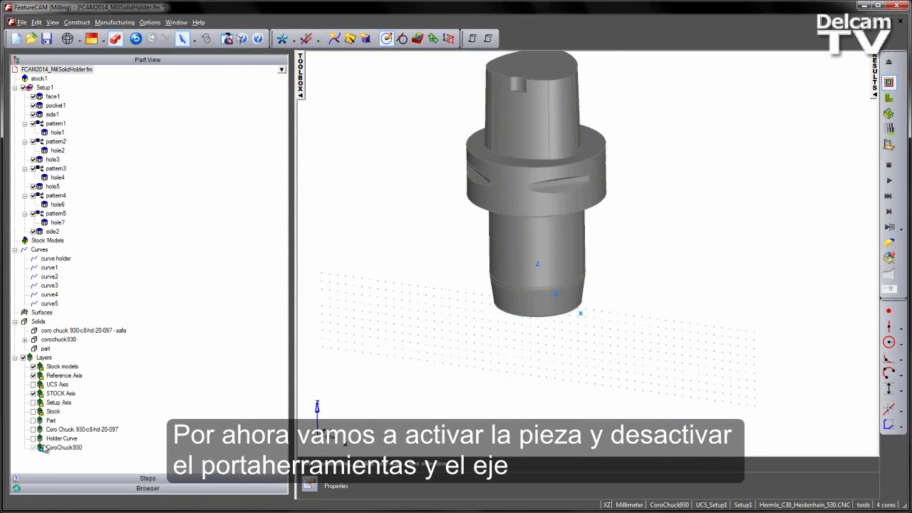
pyautogui.click(32, 420)
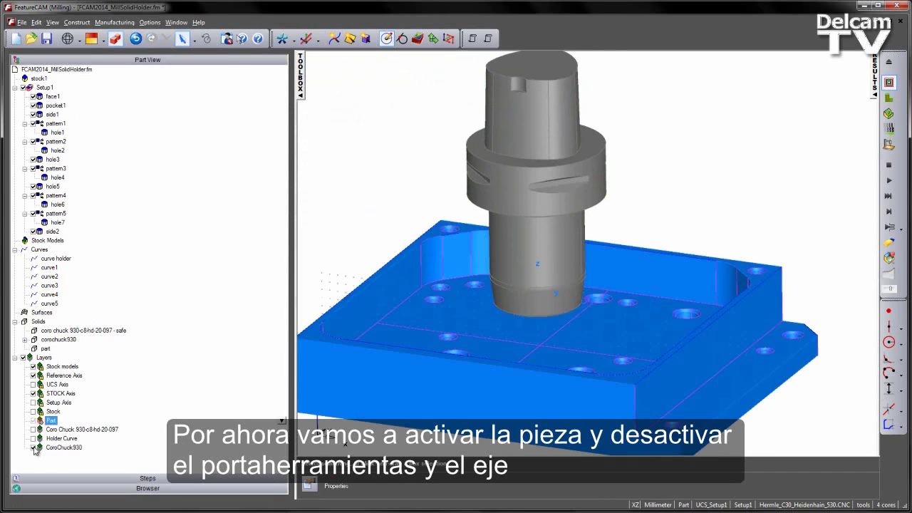
pyautogui.click(33, 447)
# Hide the STOCK Axis layer and show the Stock, Setup Axis and UCS Axis layers.
pyautogui.moveTo(429, 206); pyautogui.dragTo(471, 201, button='middle')
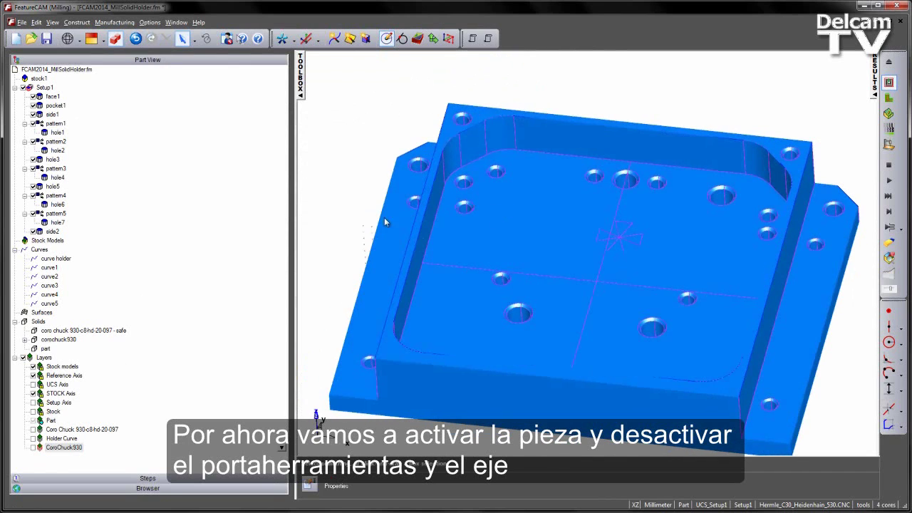
pyautogui.click(33, 393)
pyautogui.click(33, 412)
pyautogui.click(33, 403)
pyautogui.click(33, 385)
pyautogui.moveTo(470, 228); pyautogui.dragTo(496, 207, button='middle')
pyautogui.scroll(-3, 501, 203)
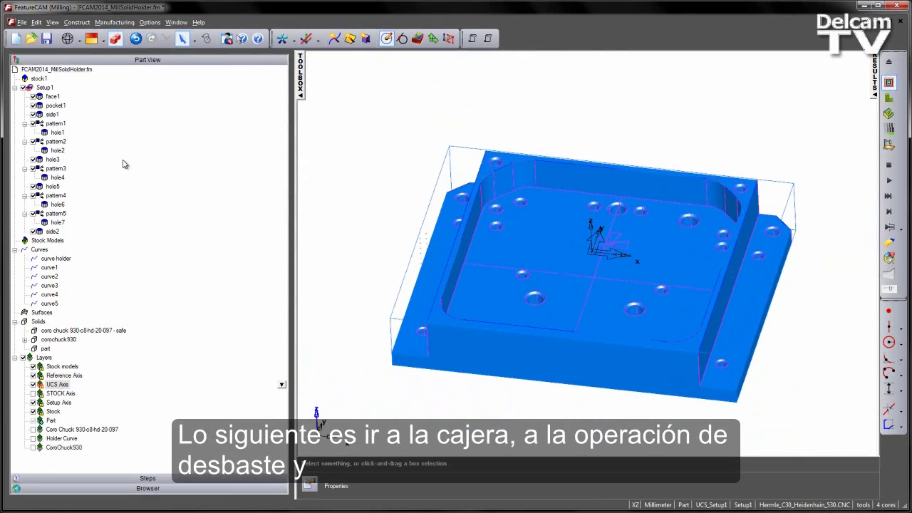
# For pocket1's rough operation, copy endmillM2000.reg and rename it endmillM2000.reg_Capto.
pyautogui.doubleClick(57, 105)
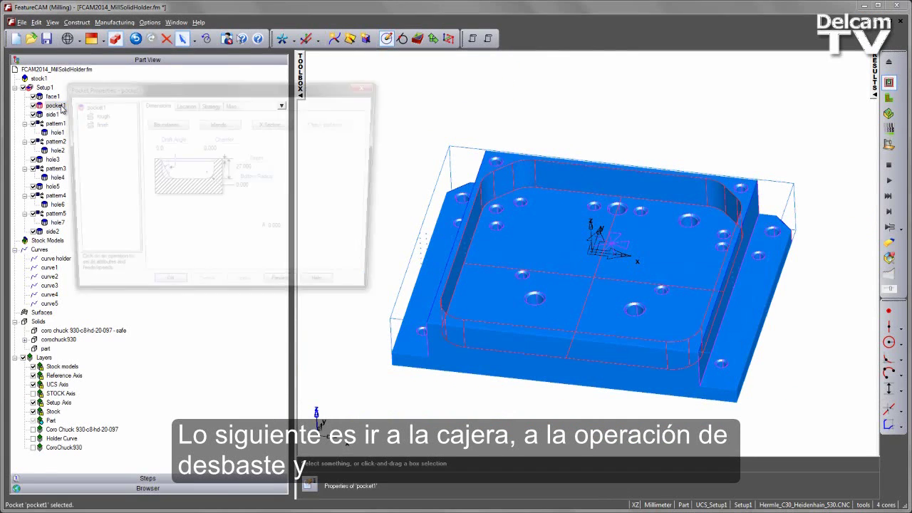
pyautogui.click(95, 114)
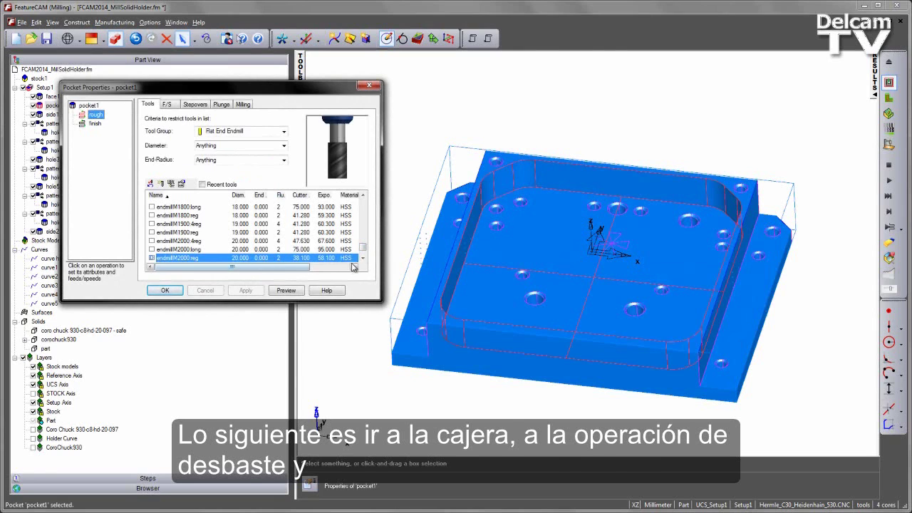
pyautogui.scroll(-2, 196, 235)
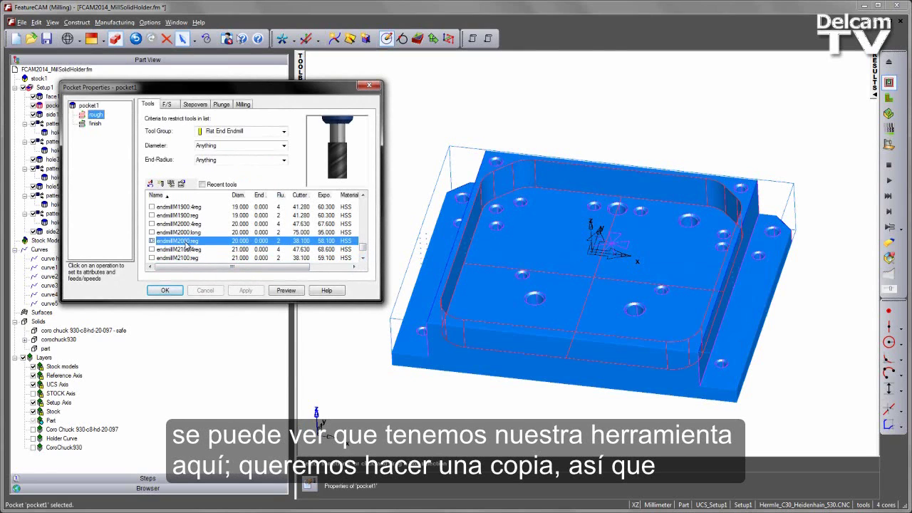
pyautogui.click(161, 183)
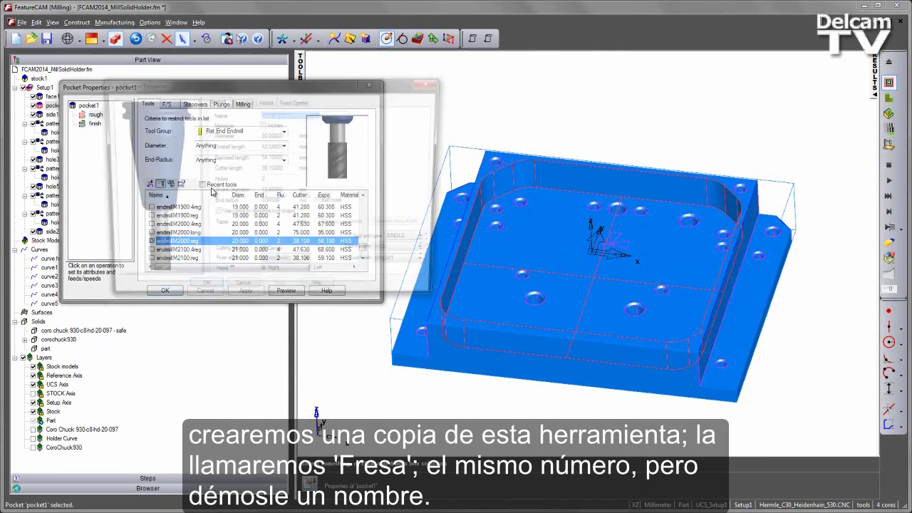
pyautogui.click(280, 114)
pyautogui.press('BackSpace')
pyautogui.press('BackSpace')
pyautogui.press('BackSpace')
pyautogui.press('BackSpace')
pyautogui.press('BackSpace')
pyautogui.press('BackSpace')
pyautogui.press('BackSpace')
pyautogui.press('BackSpace')
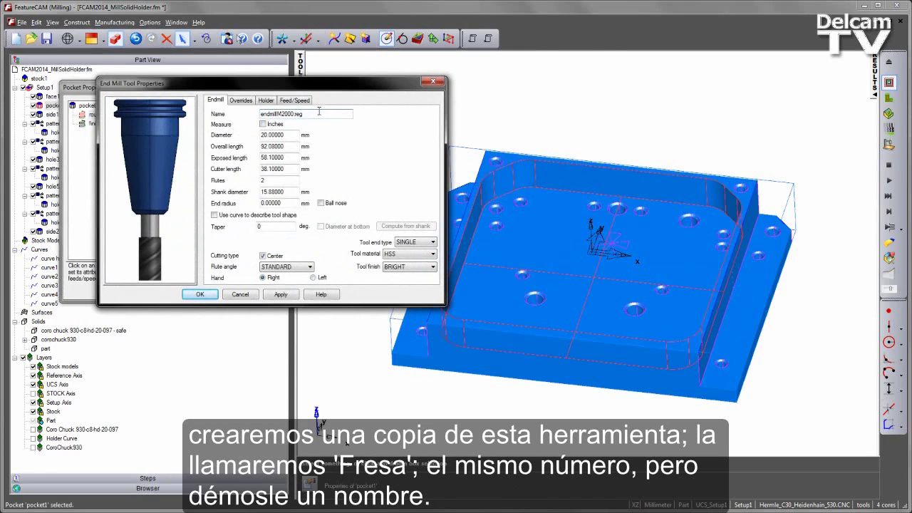
pyautogui.write('_Capto')
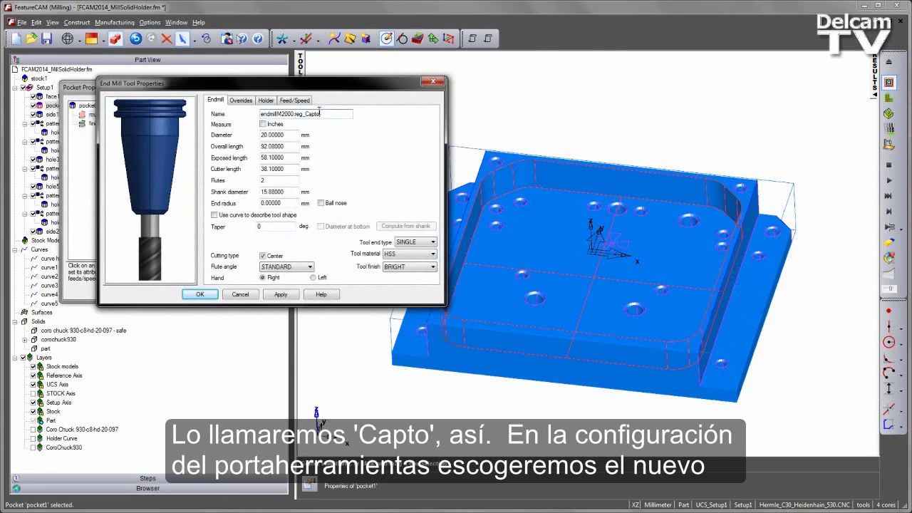
# Fit the CoroChuck930 holder to the new tool and accept it as the override.
pyautogui.click(265, 101)
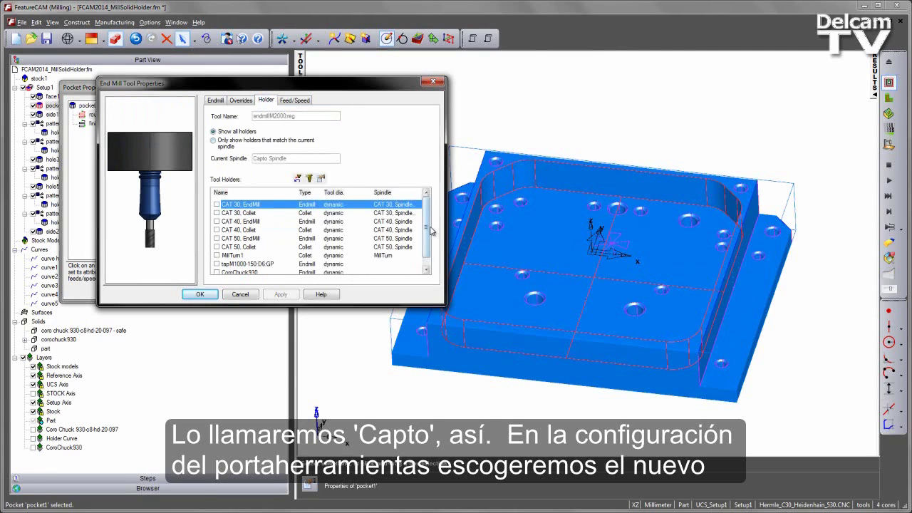
pyautogui.scroll(-1, 427, 229)
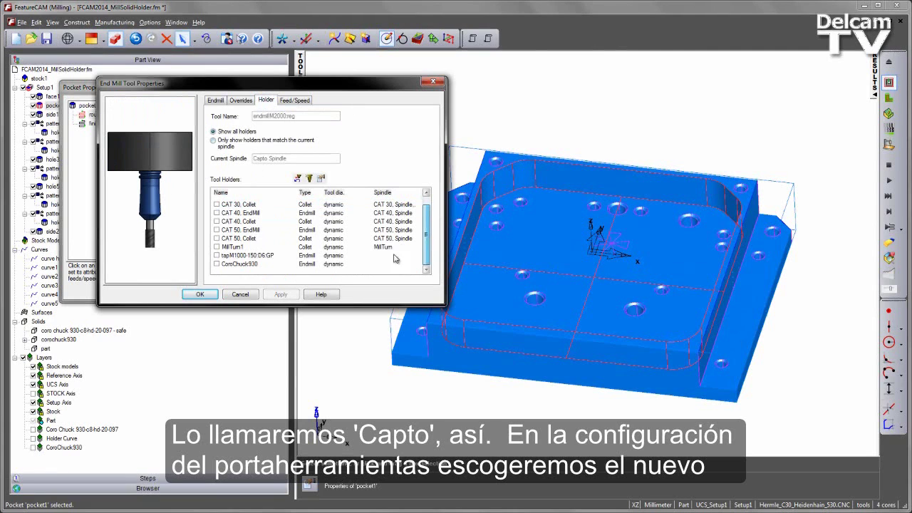
pyautogui.click(217, 265)
pyautogui.click(278, 295)
pyautogui.click(201, 295)
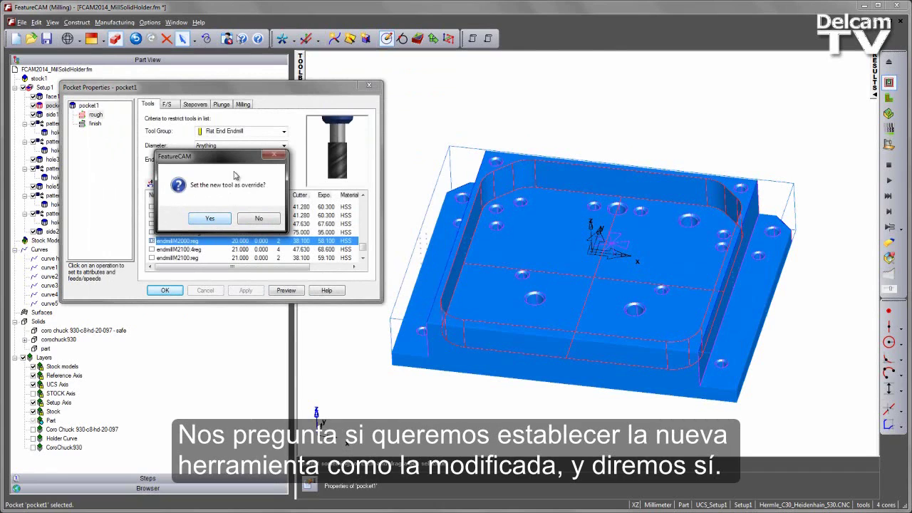
pyautogui.click(211, 218)
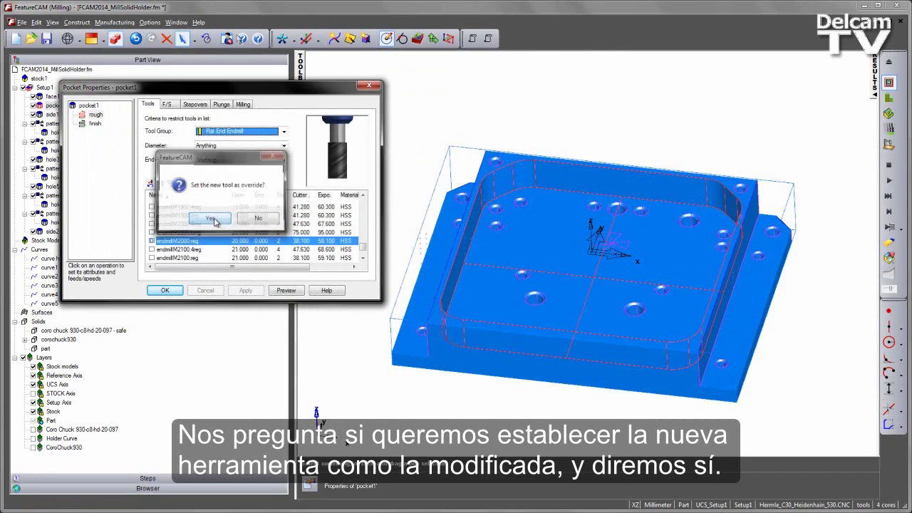
# Check that the finish operation uses the new tool and confirm pocket1's settings.
pyautogui.scroll(-3, 333, 140)
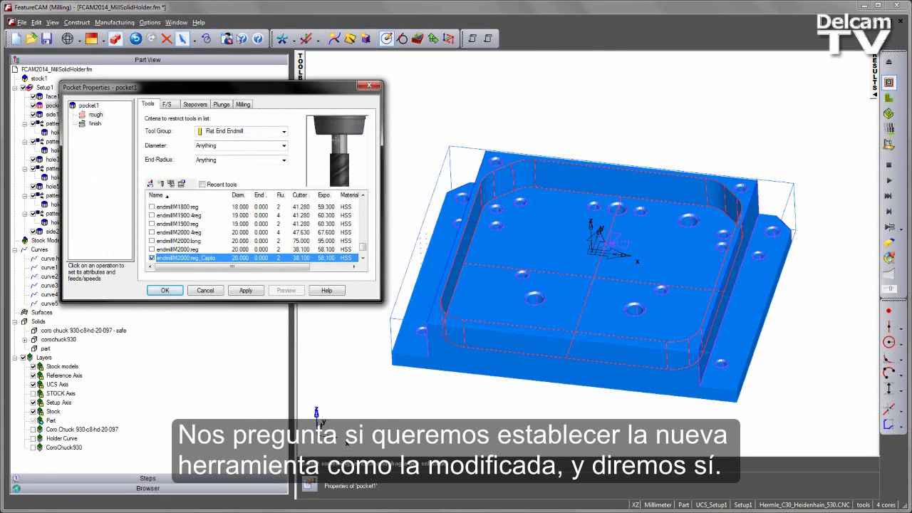
pyautogui.moveTo(331, 132); pyautogui.dragTo(341, 160)
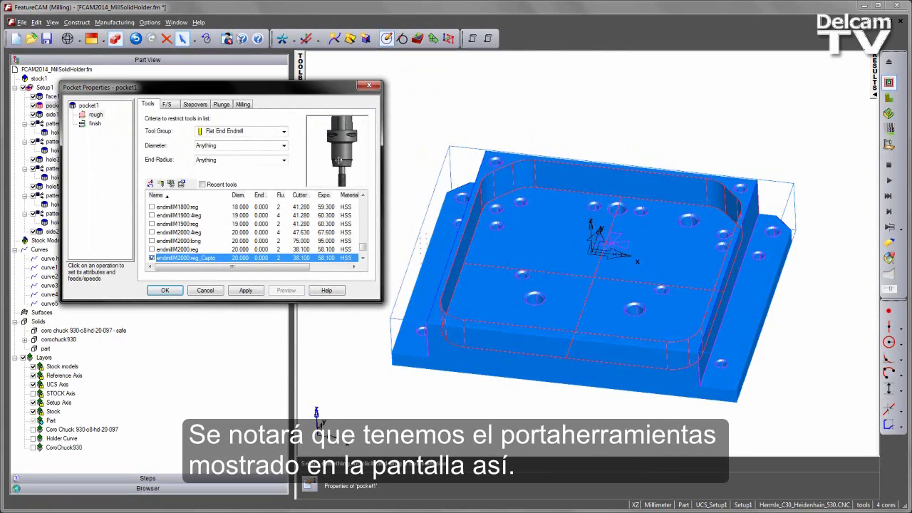
pyautogui.click(95, 124)
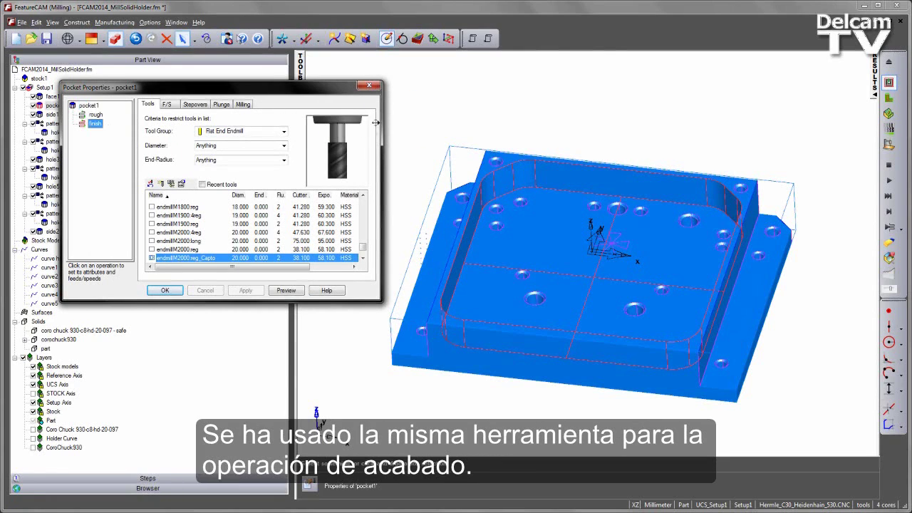
pyautogui.click(166, 291)
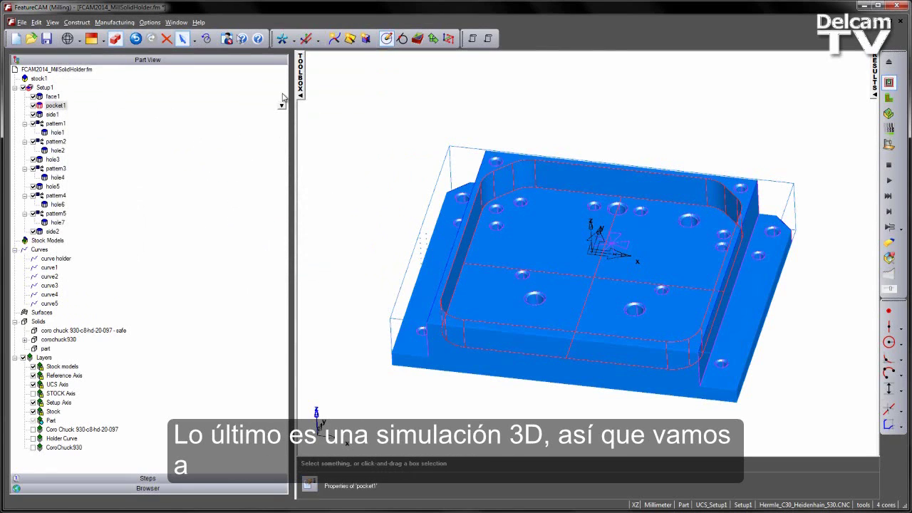
# Run a step-by-step 3D simulation to the next tool and zoom onto the CoroChuck930 holder.
pyautogui.click(297, 80)
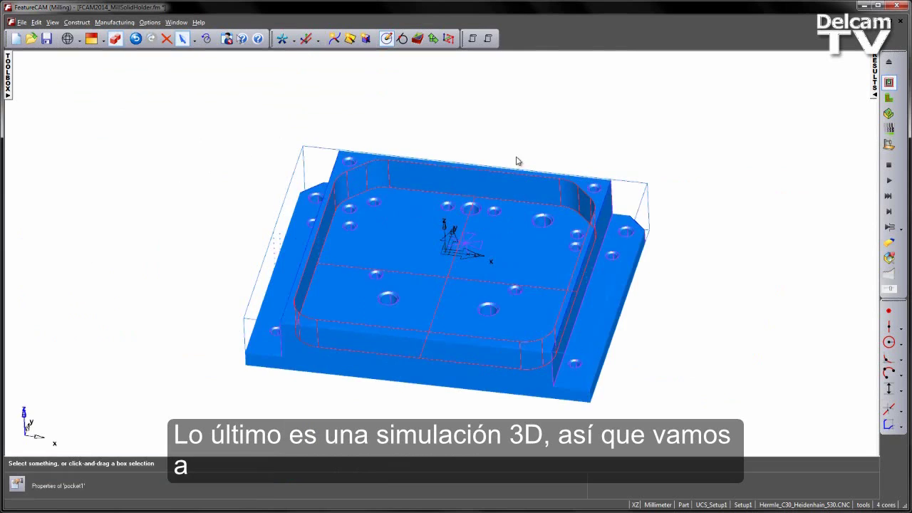
pyautogui.click(889, 113)
pyautogui.click(889, 211)
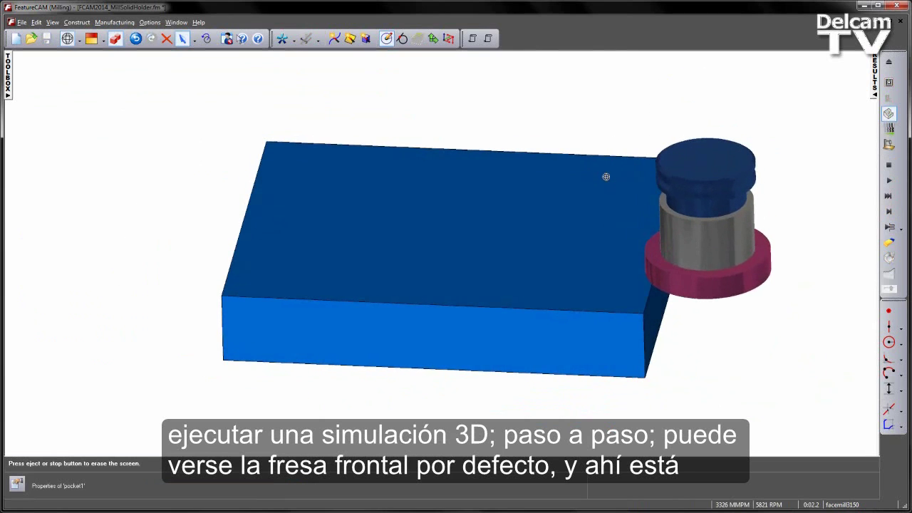
pyautogui.click(890, 227)
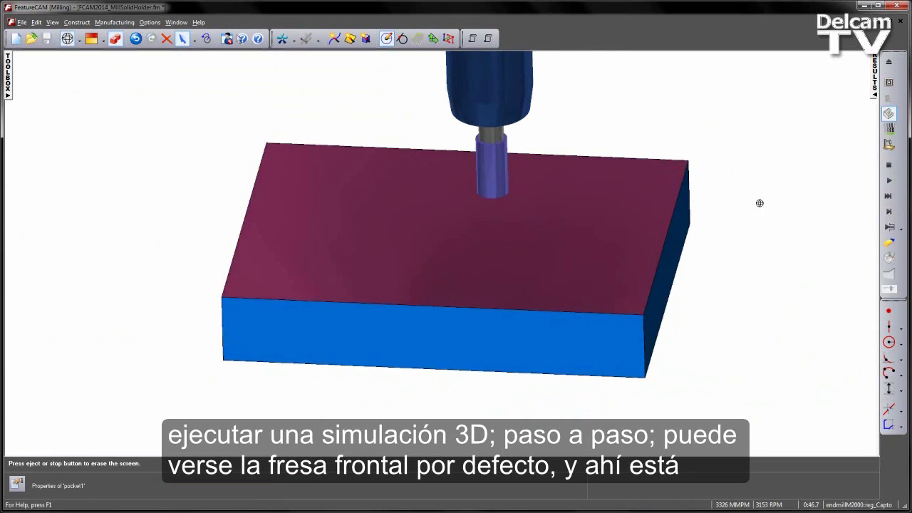
pyautogui.moveTo(569, 147); pyautogui.dragTo(370, 174, button='middle')
pyautogui.scroll(5, 407, 157)
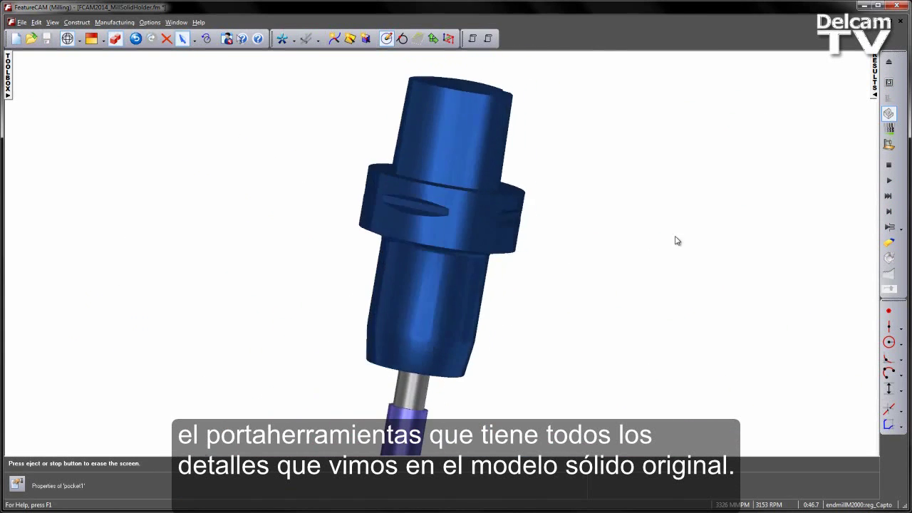